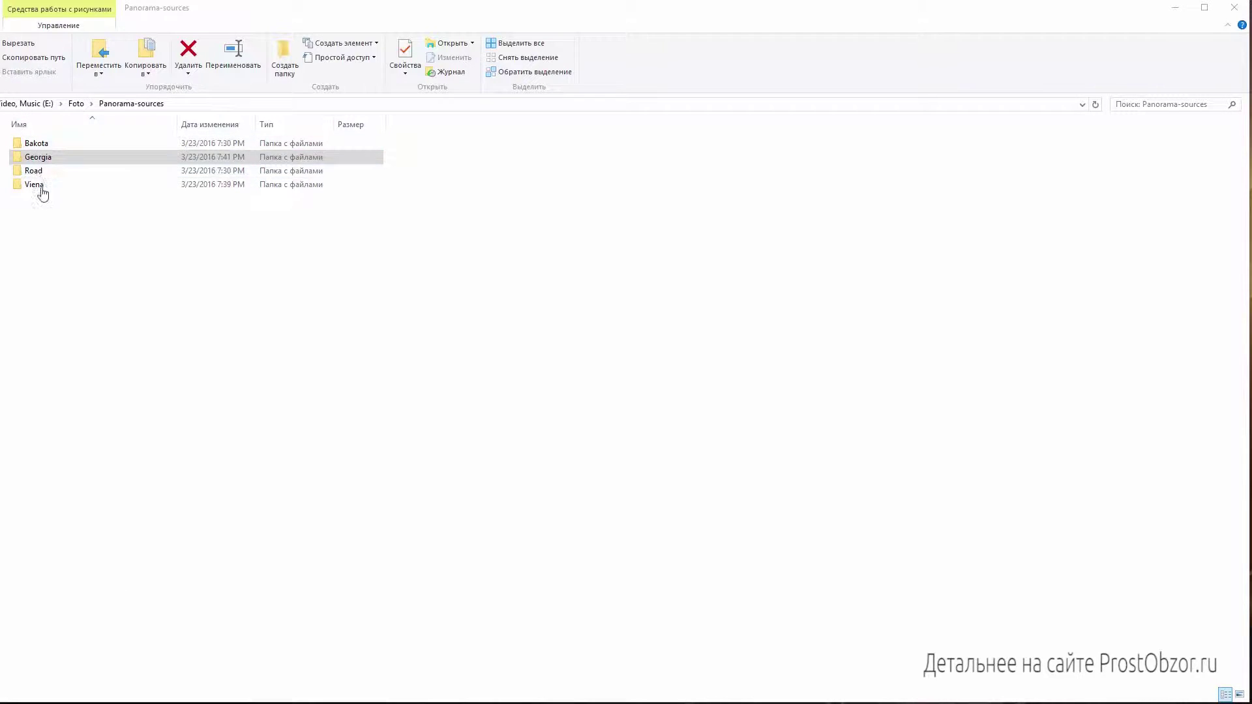
- Open the Georgia folder, select its five photos STA_7140–STE_7144, then clear the selection
{"action": "left_click", "coordinate": [46, 162]}
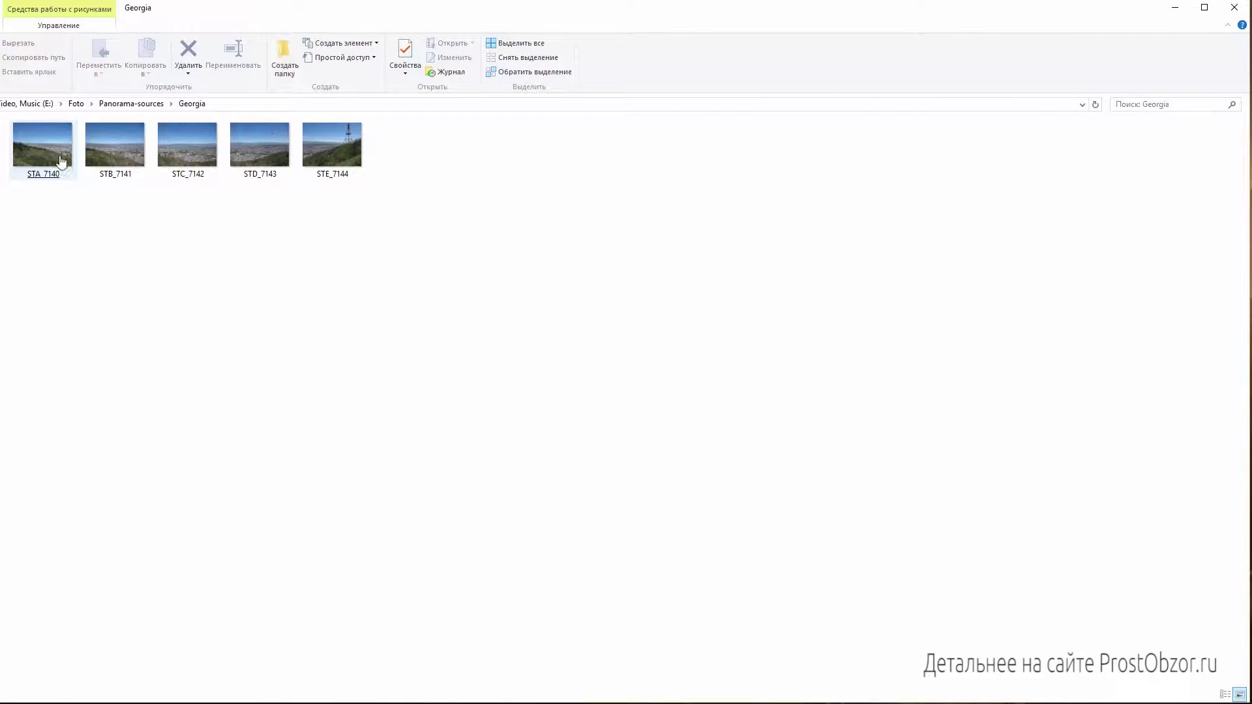
{"action": "left_click_drag", "start_coordinate": [411, 193], "coordinate": [42, 124]}
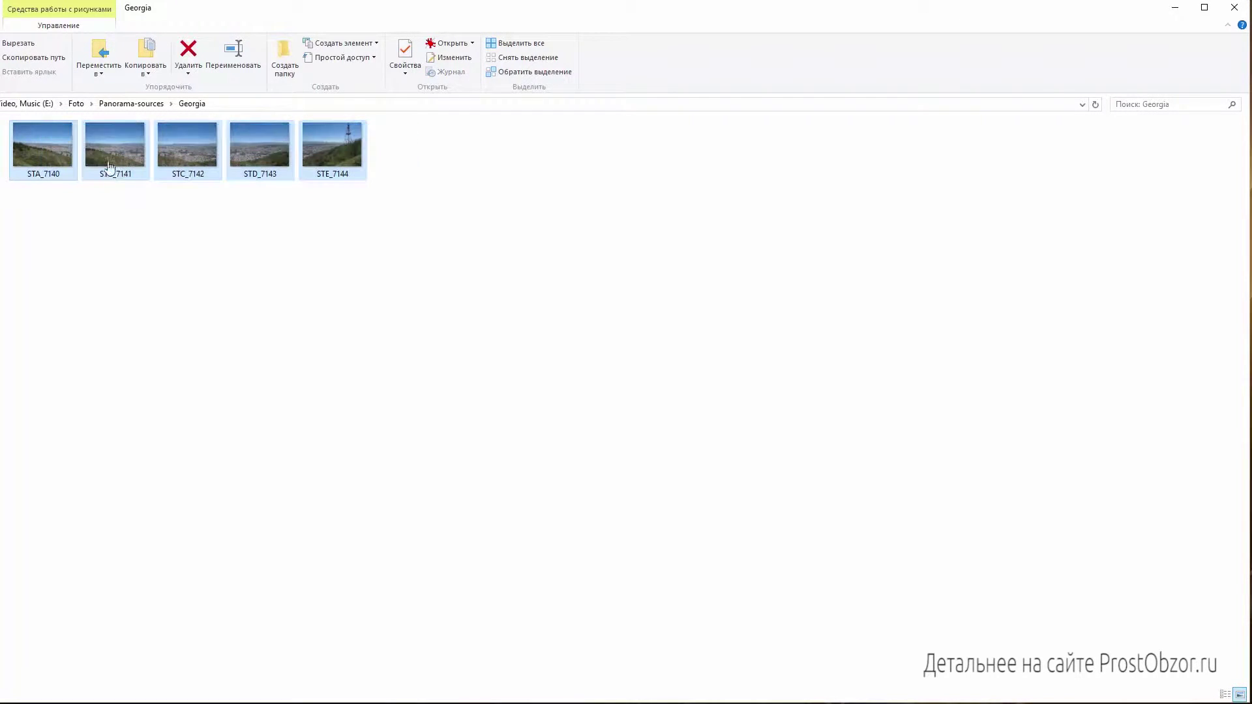
{"action": "left_click", "coordinate": [131, 215]}
{"action": "double_click", "coordinate": [42, 145]}
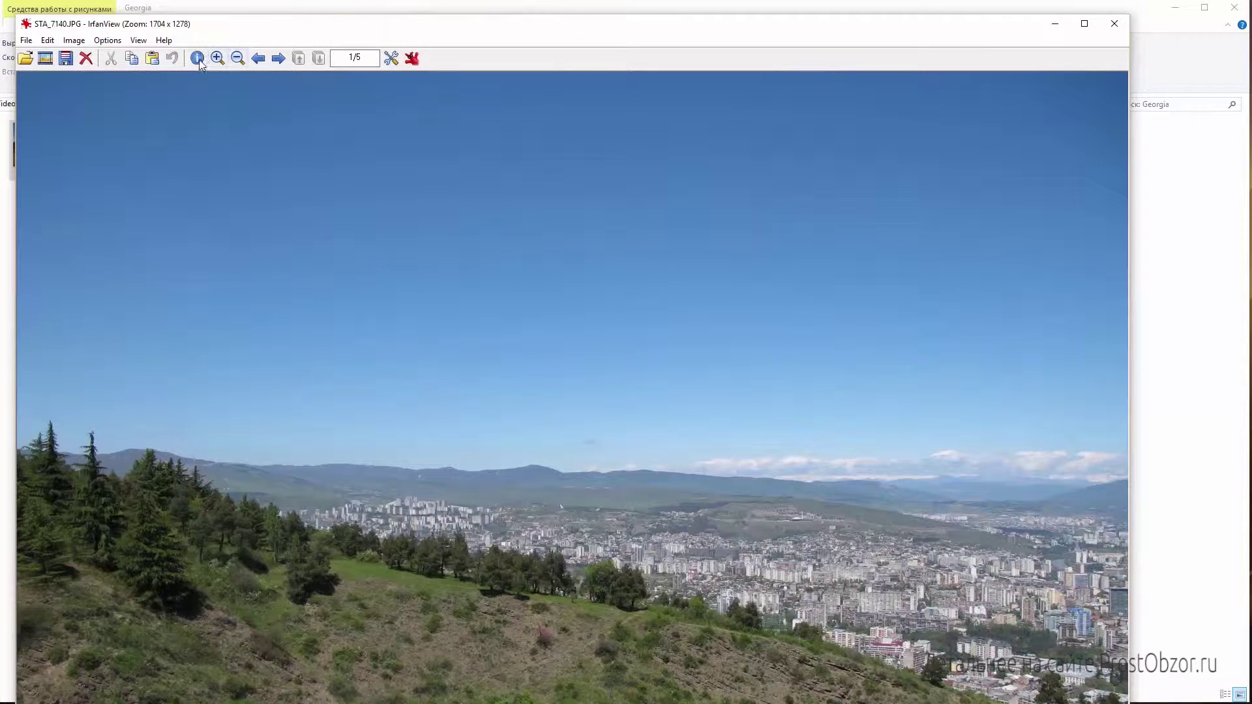
{"action": "left_click", "coordinate": [197, 59]}
{"action": "key", "text": "Tab"}
{"action": "key", "text": "Tab"}
{"action": "mouse_move", "coordinate": [460, 330]}
{"action": "left_mouse_down"}
{"action": "mouse_move", "coordinate": [494, 329]}
{"action": "mouse_move", "coordinate": [500, 345]}
{"action": "left_mouse_up"}
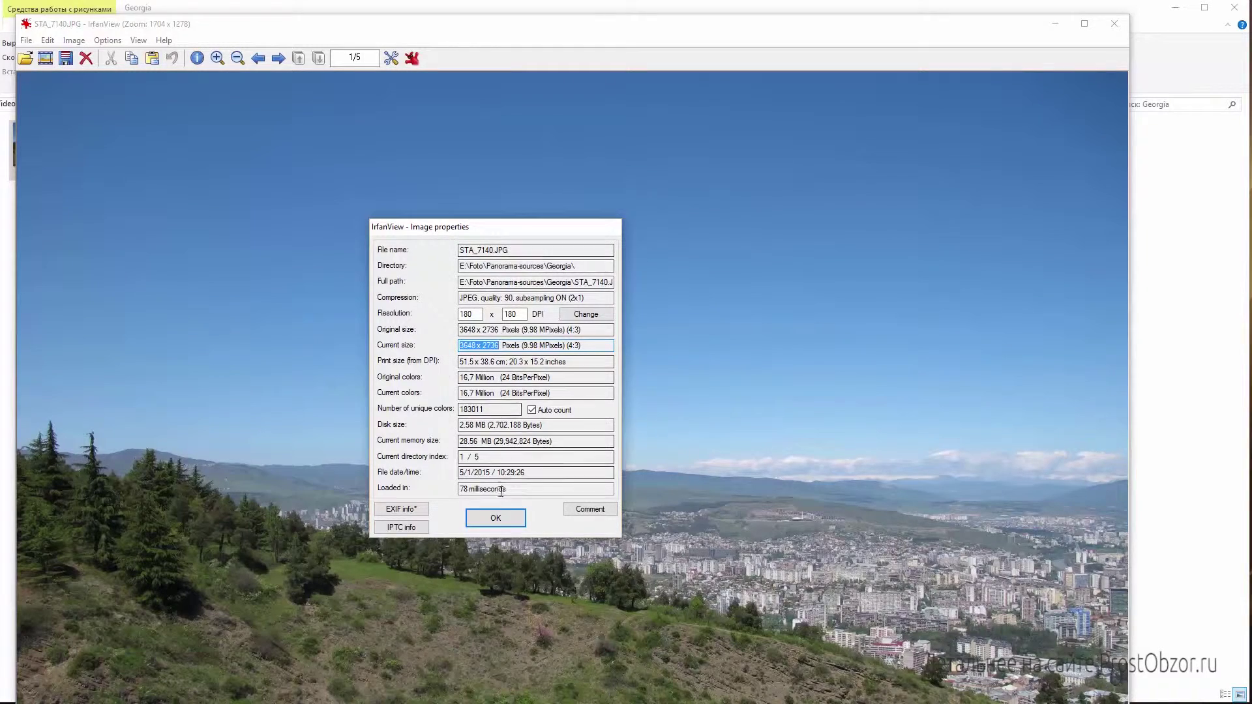
{"action": "key", "text": "Return"}
{"action": "left_click", "coordinate": [1114, 24]}
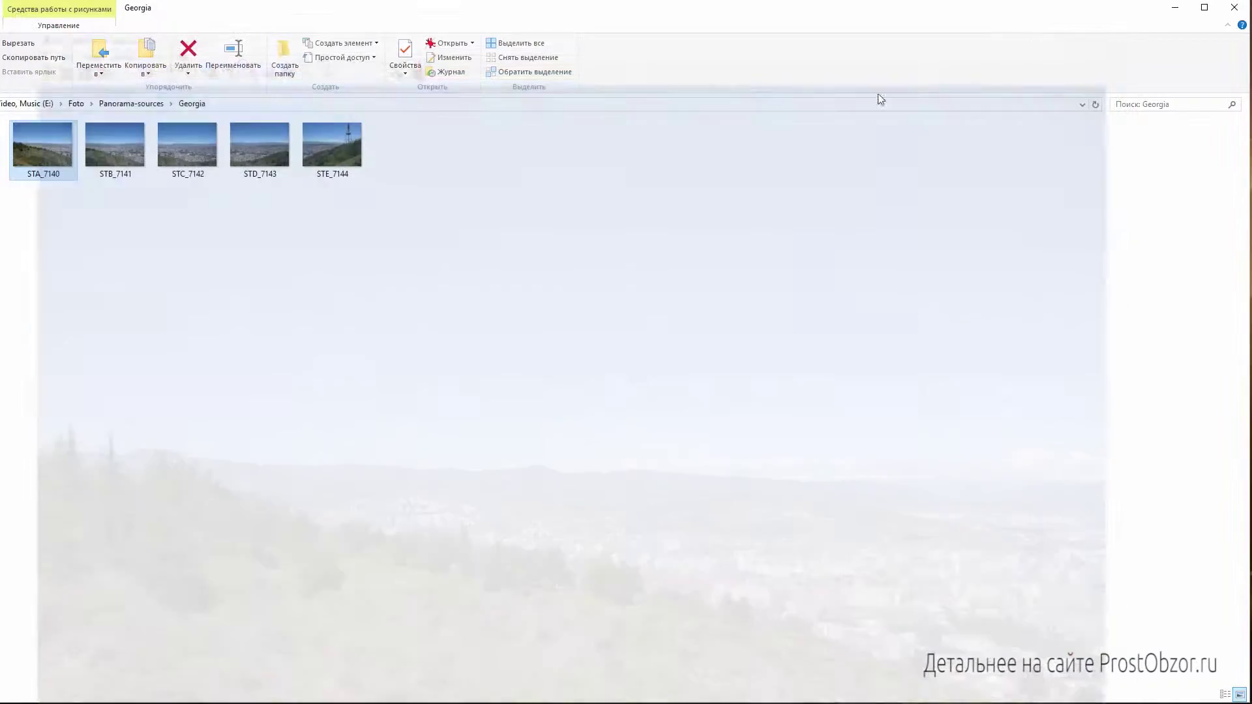
{"action": "double_click", "coordinate": [115, 147]}
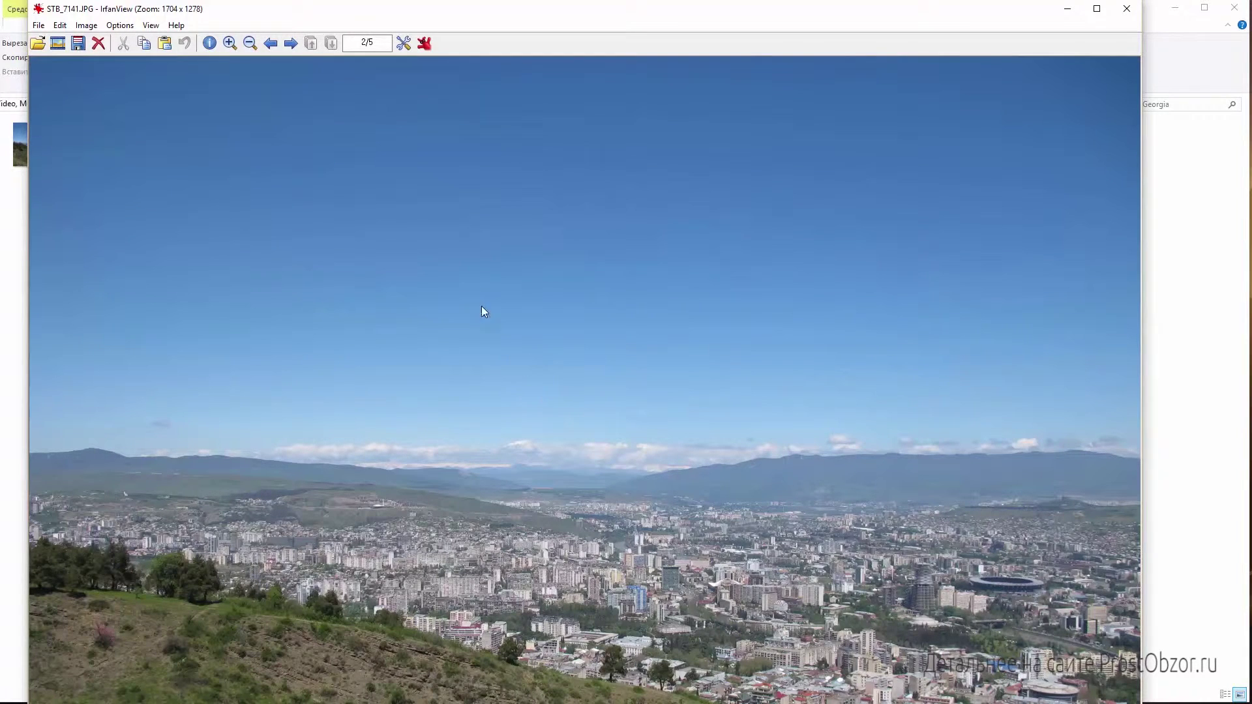
{"action": "left_click", "coordinate": [212, 47]}
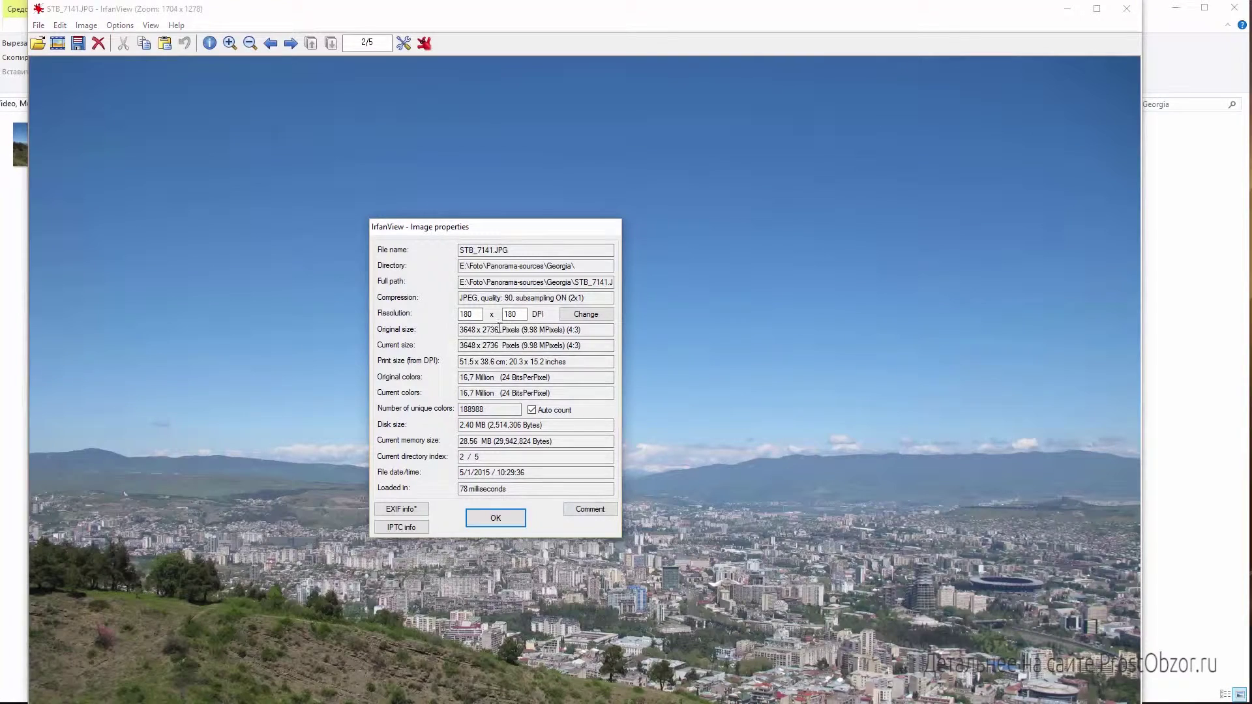
{"action": "left_click_drag", "start_coordinate": [499, 330], "coordinate": [459, 329]}
{"action": "left_click", "coordinate": [509, 518]}
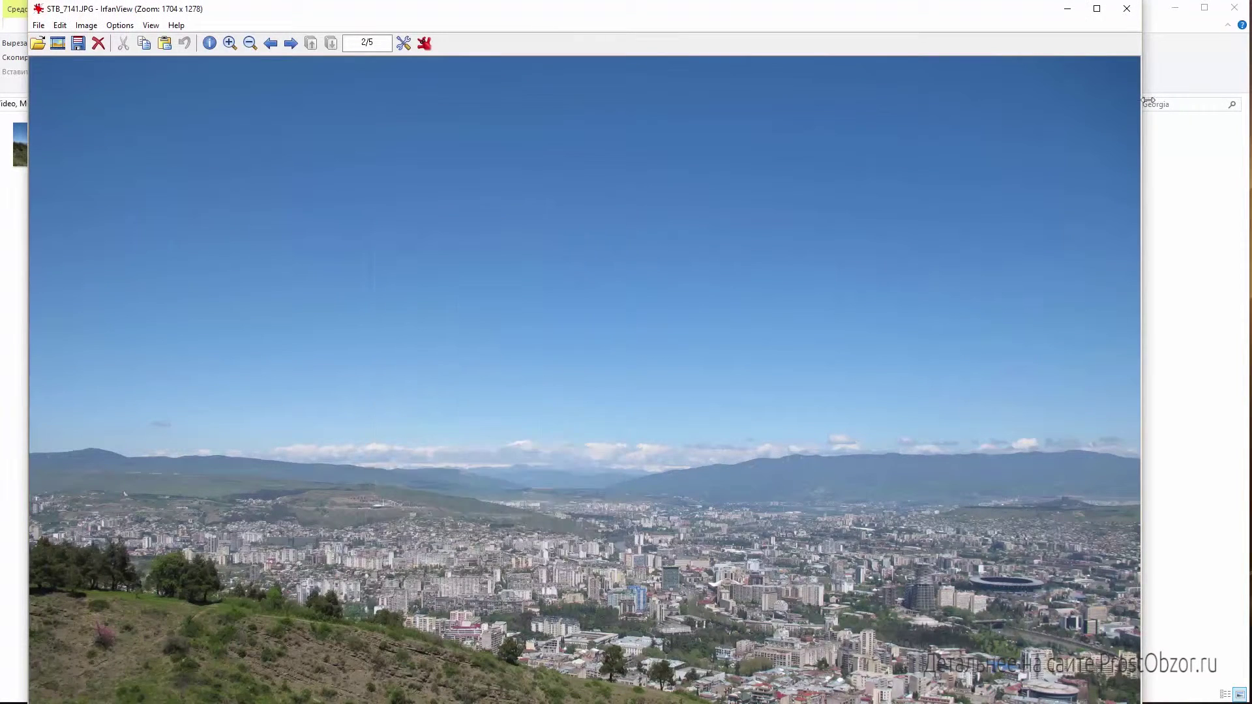
{"action": "left_click", "coordinate": [1126, 8]}
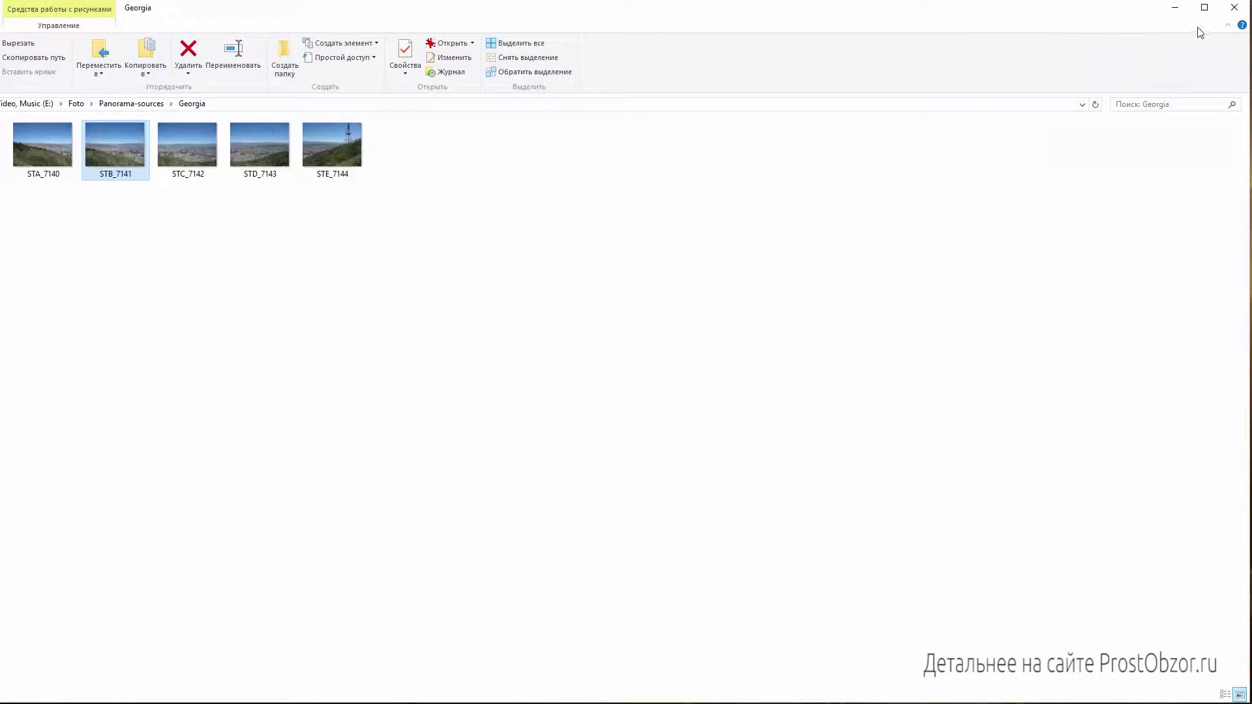
{"action": "left_click", "coordinate": [1174, 7]}
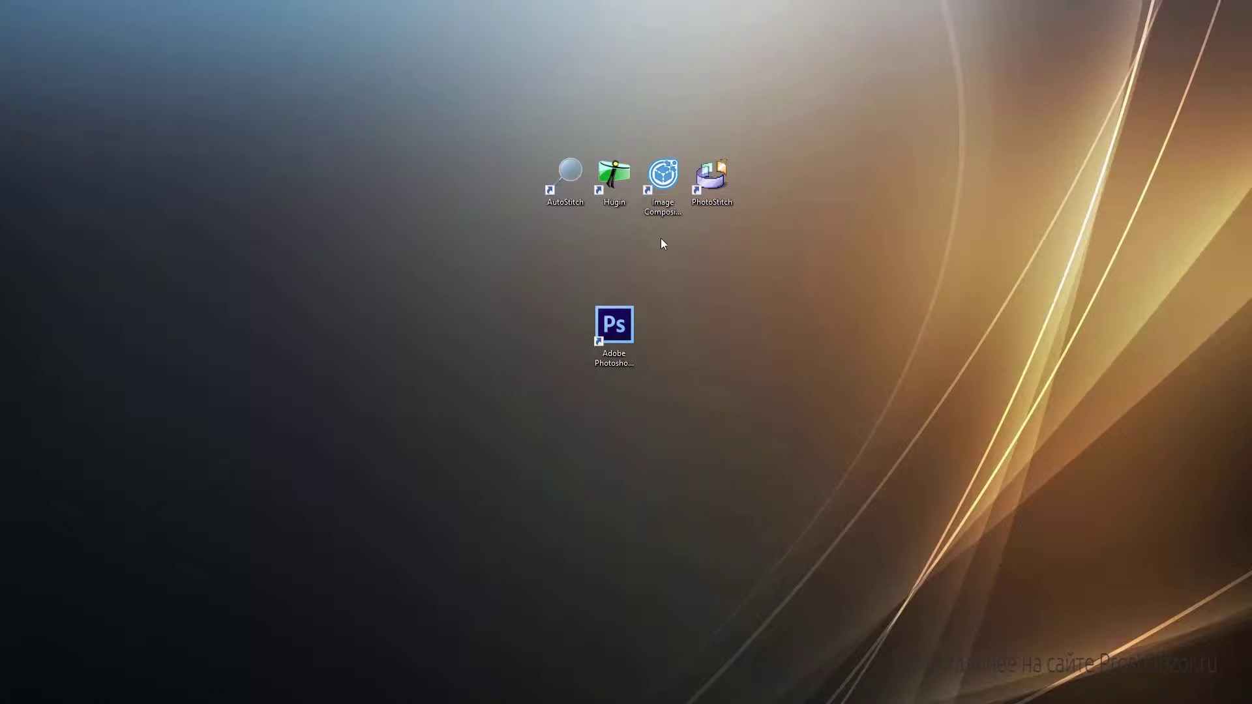
- Launch Adobe Photoshop CS6 from its desktop shortcut
{"action": "double_click", "coordinate": [619, 331]}
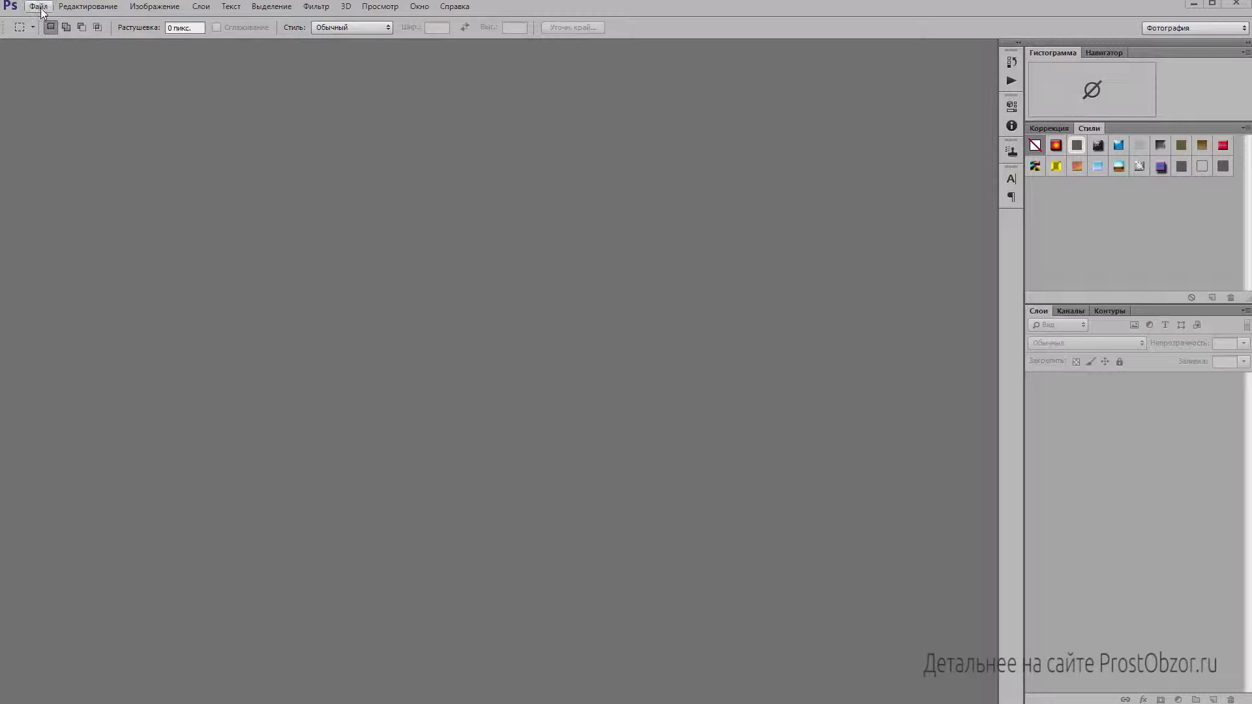
- Run Photomerge on the five Georgia photos STA_7140.JPG–STE_7144.JPG to stitch a panorama
{"action": "left_click", "coordinate": [40, 8]}
{"action": "mouse_move", "coordinate": [65, 267]}
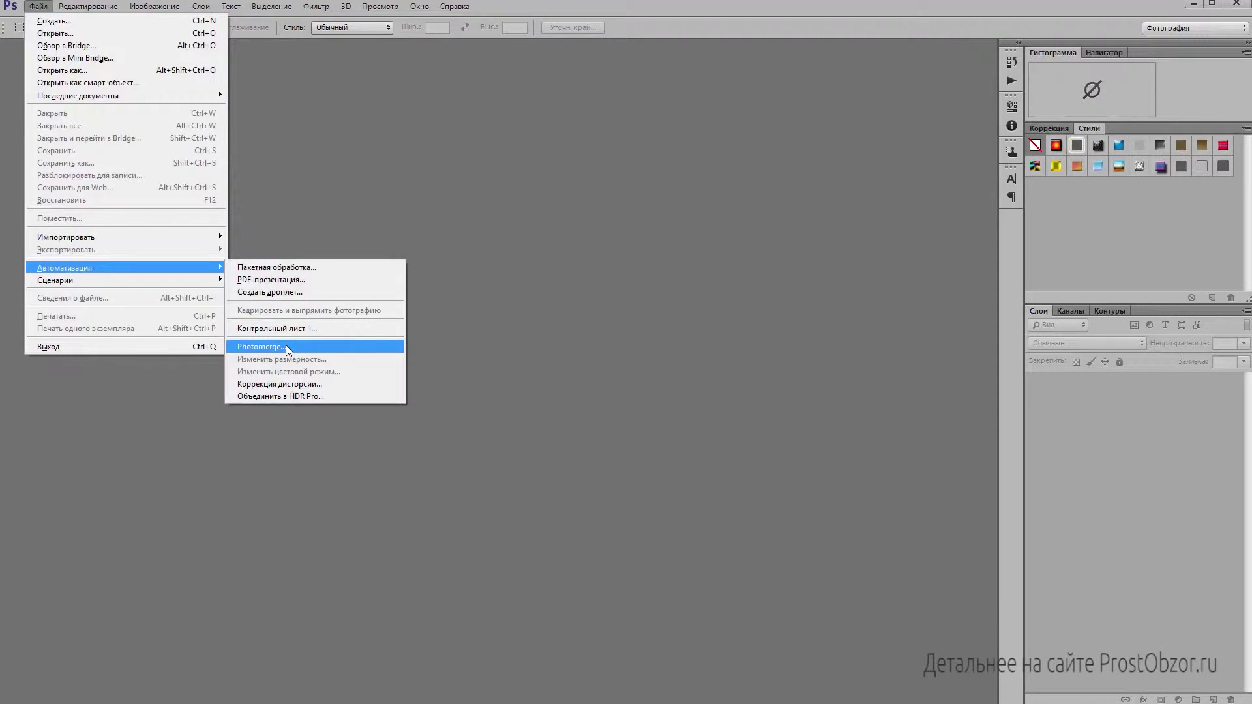
{"action": "left_click", "coordinate": [288, 349]}
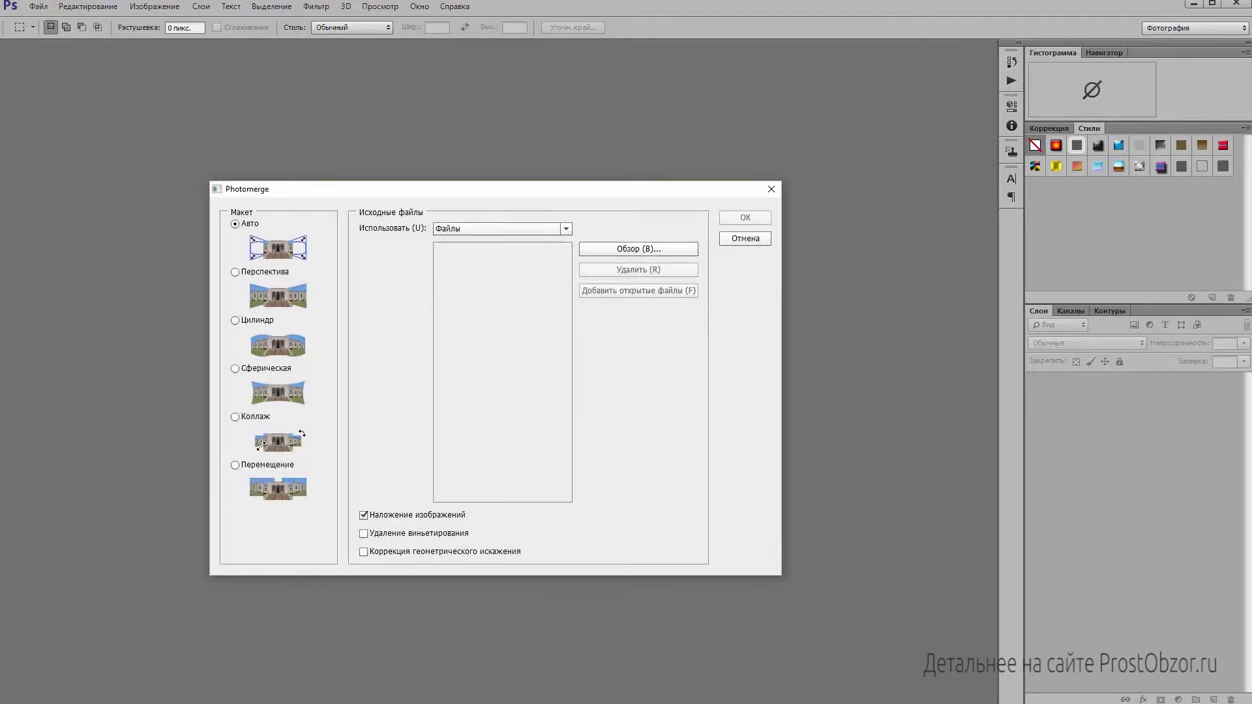
{"action": "left_click", "coordinate": [668, 254]}
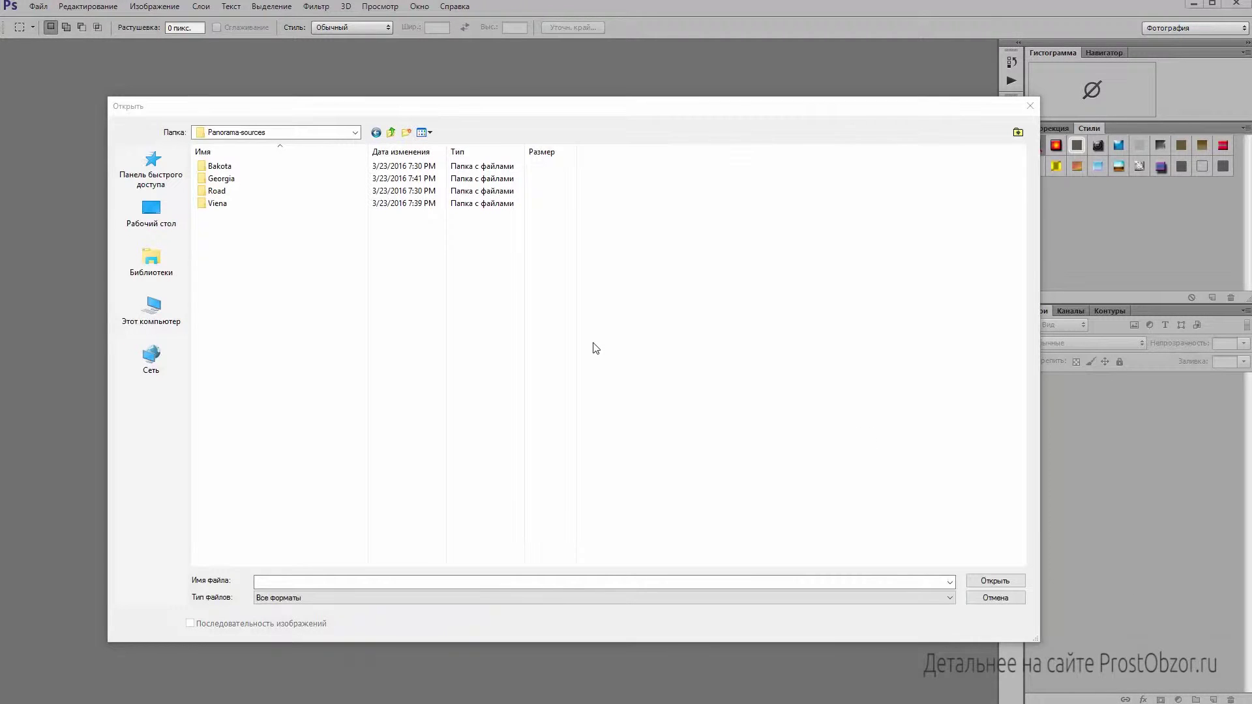
{"action": "double_click", "coordinate": [221, 179]}
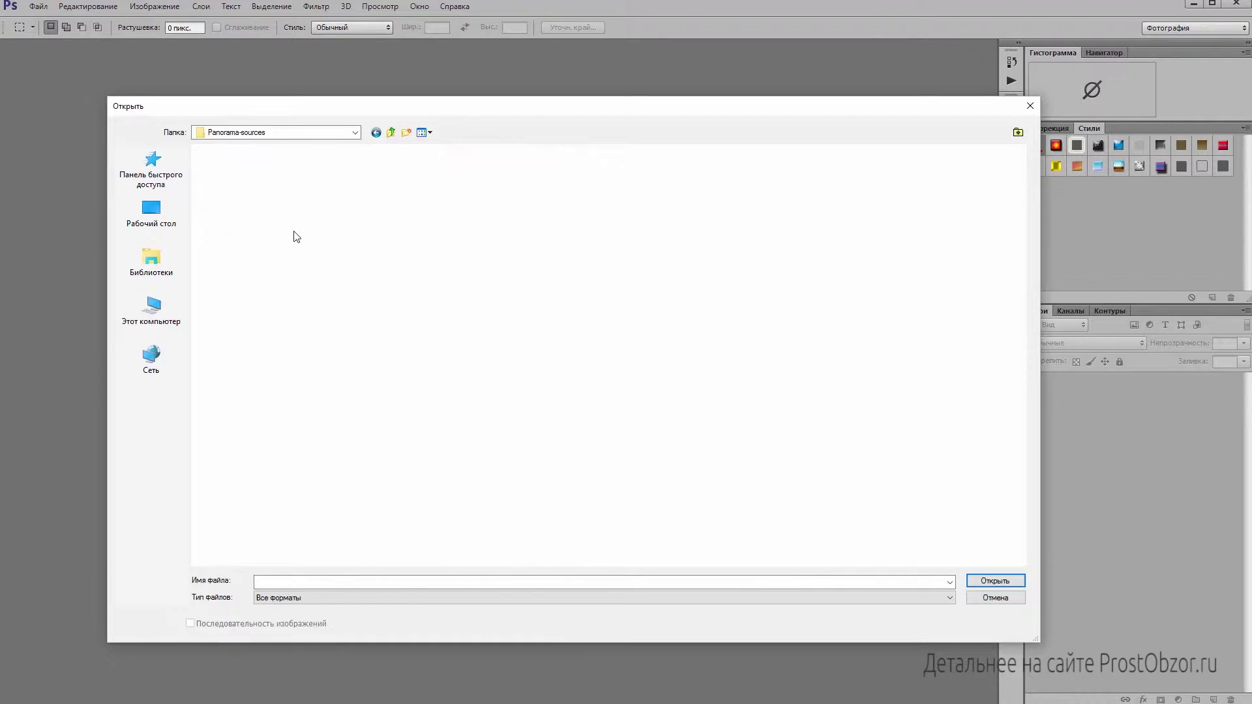
{"action": "left_click_drag", "start_coordinate": [576, 269], "coordinate": [206, 155]}
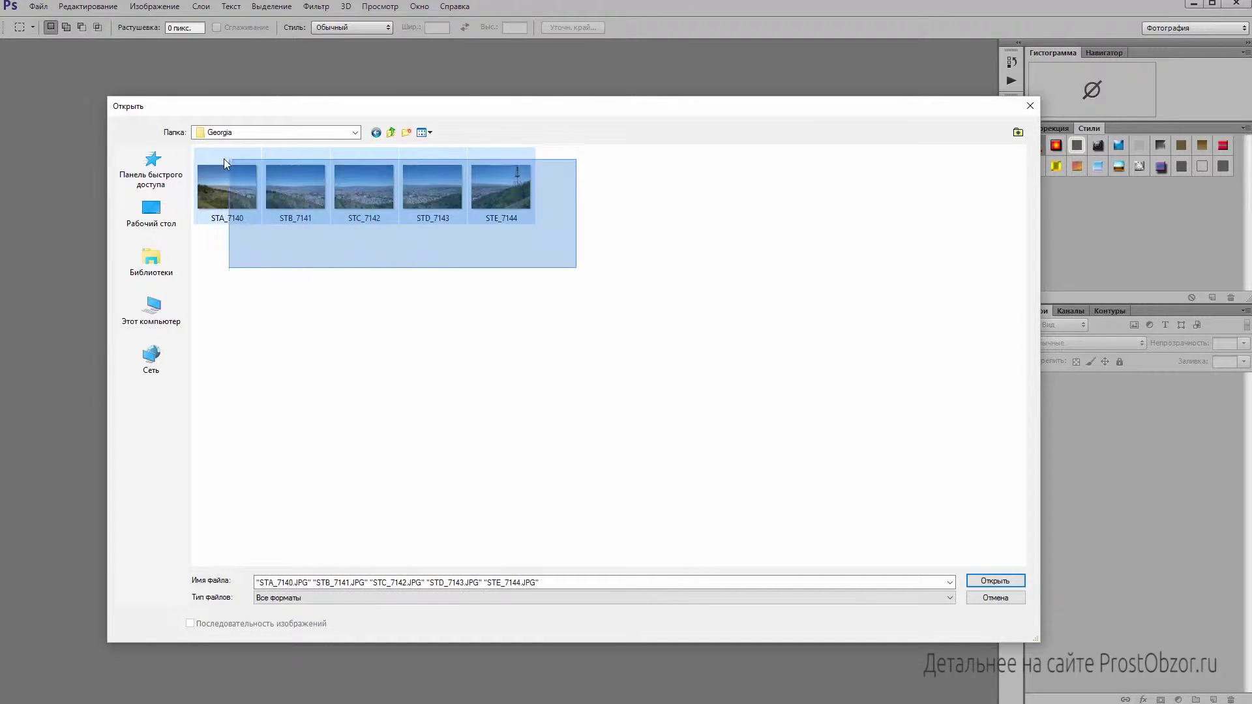
{"action": "left_click", "coordinate": [1007, 581]}
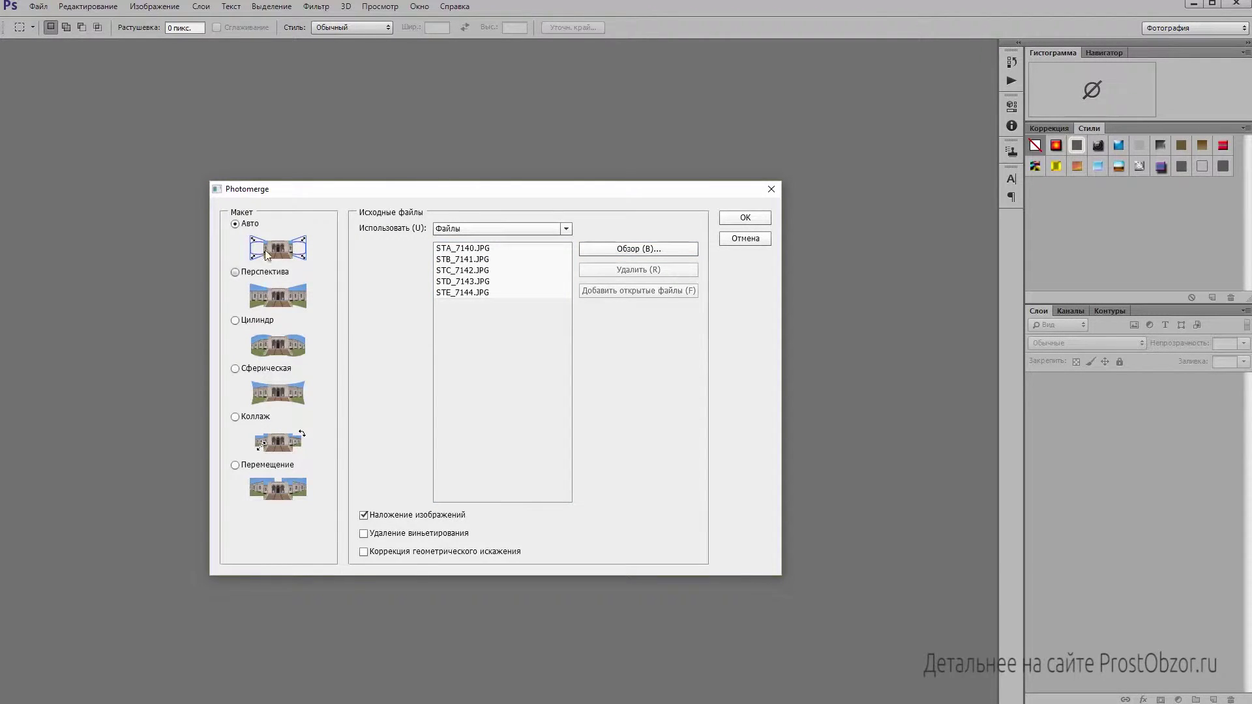
{"action": "left_click", "coordinate": [758, 220]}
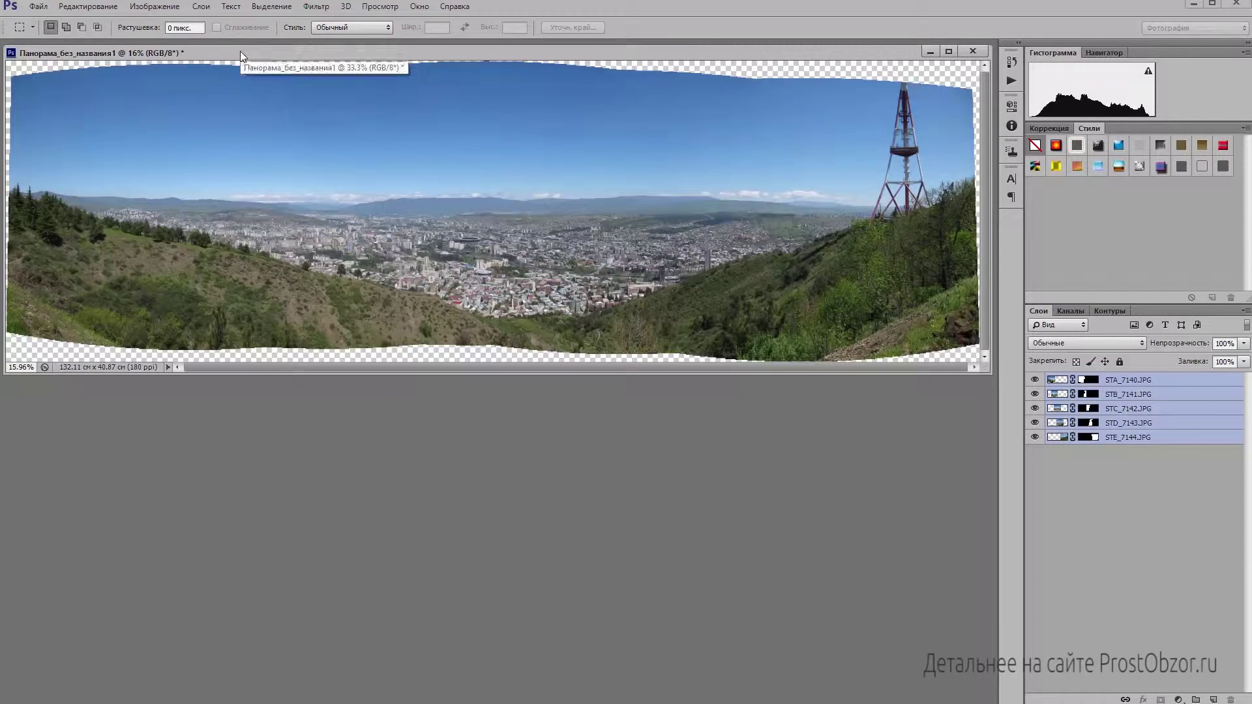
- Move the stitched panorama window lower and place the Tools panel beside it
{"action": "left_click_drag", "start_coordinate": [240, 51], "coordinate": [251, 198]}
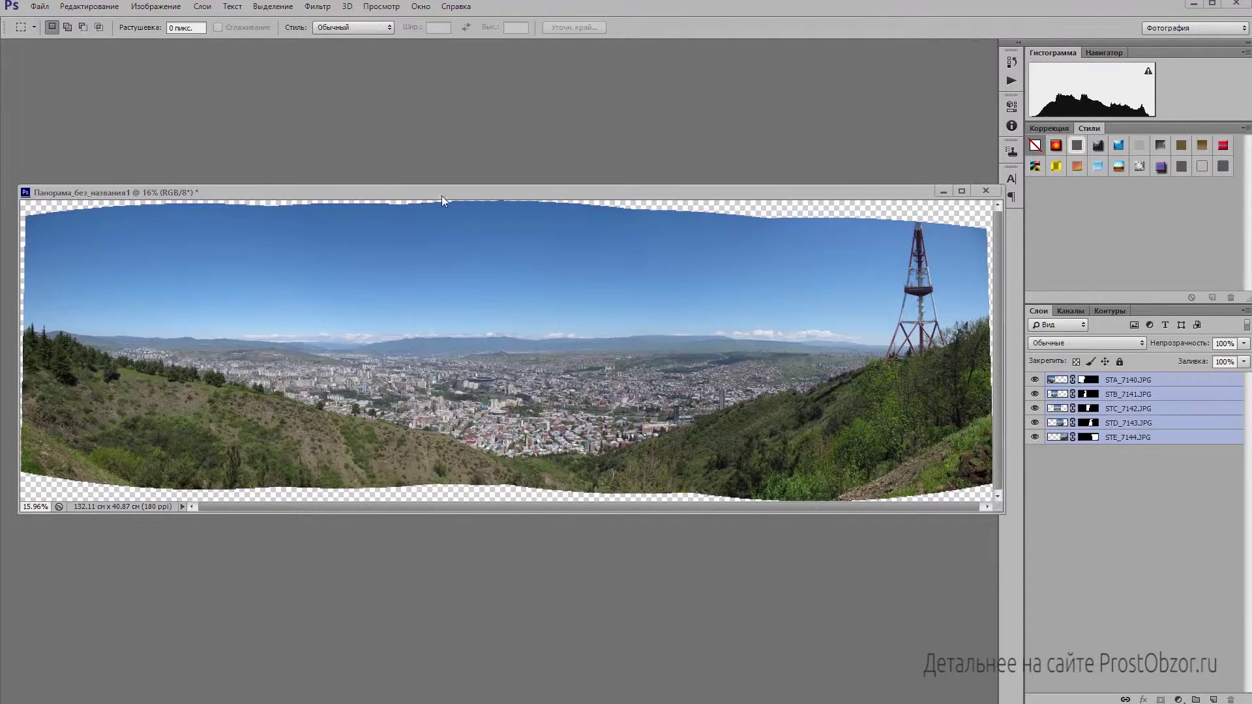
{"action": "mouse_move", "coordinate": [14, 88]}
{"action": "left_mouse_down"}
{"action": "mouse_move", "coordinate": [45, 128]}
{"action": "mouse_move", "coordinate": [321, 140]}
{"action": "mouse_move", "coordinate": [296, 136]}
{"action": "left_mouse_up"}
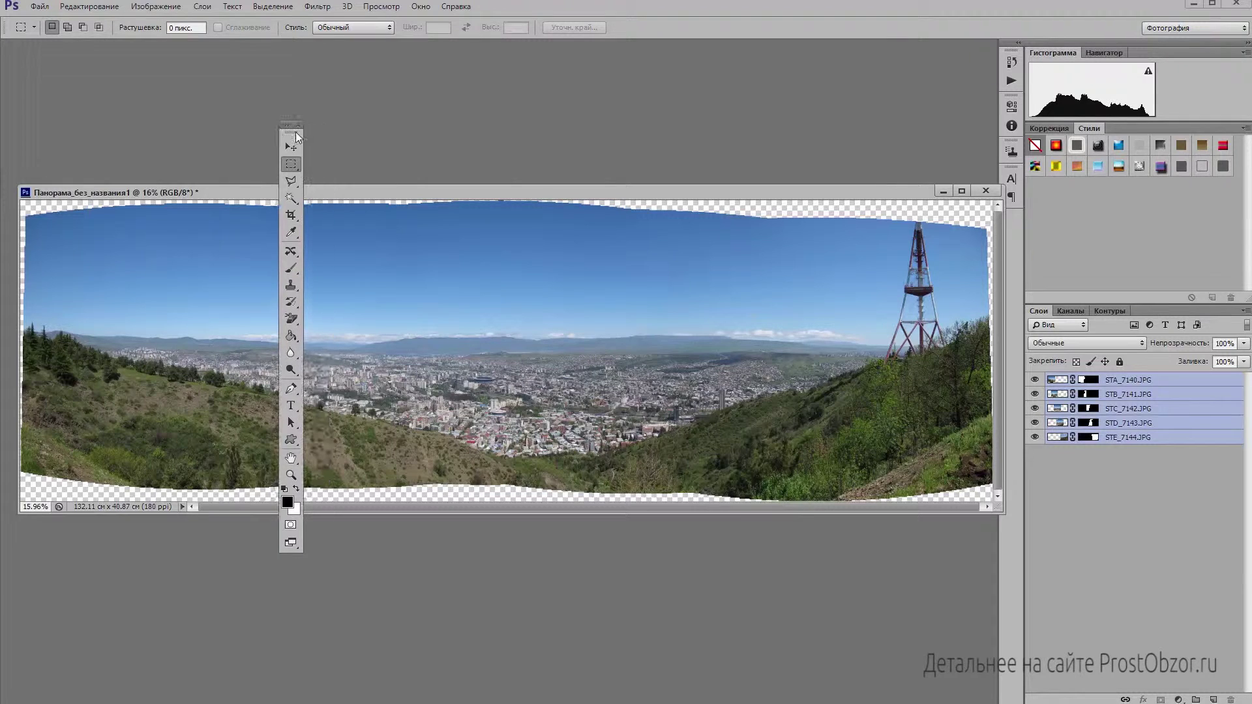
{"action": "left_click", "coordinate": [291, 215]}
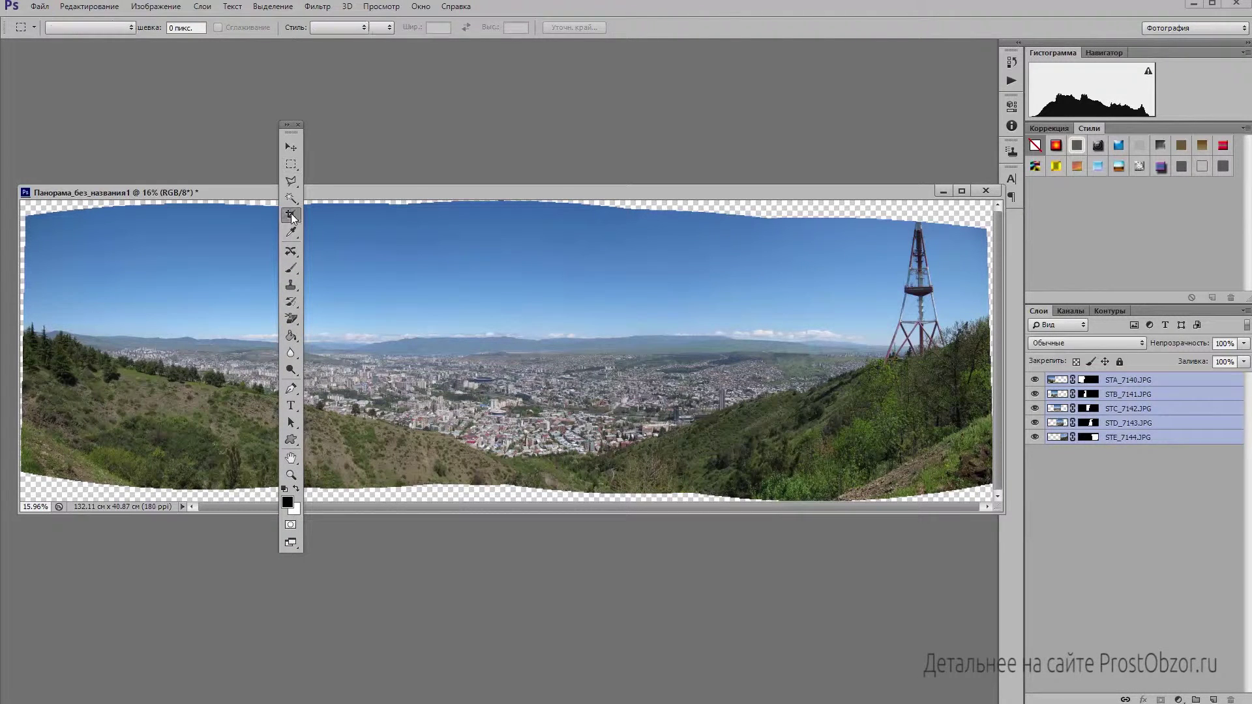
- Crop the panorama inward on all four edges to a clean 130.16 × 33.09 cm rectangle
{"action": "left_click_drag", "start_coordinate": [508, 205], "coordinate": [504, 211]}
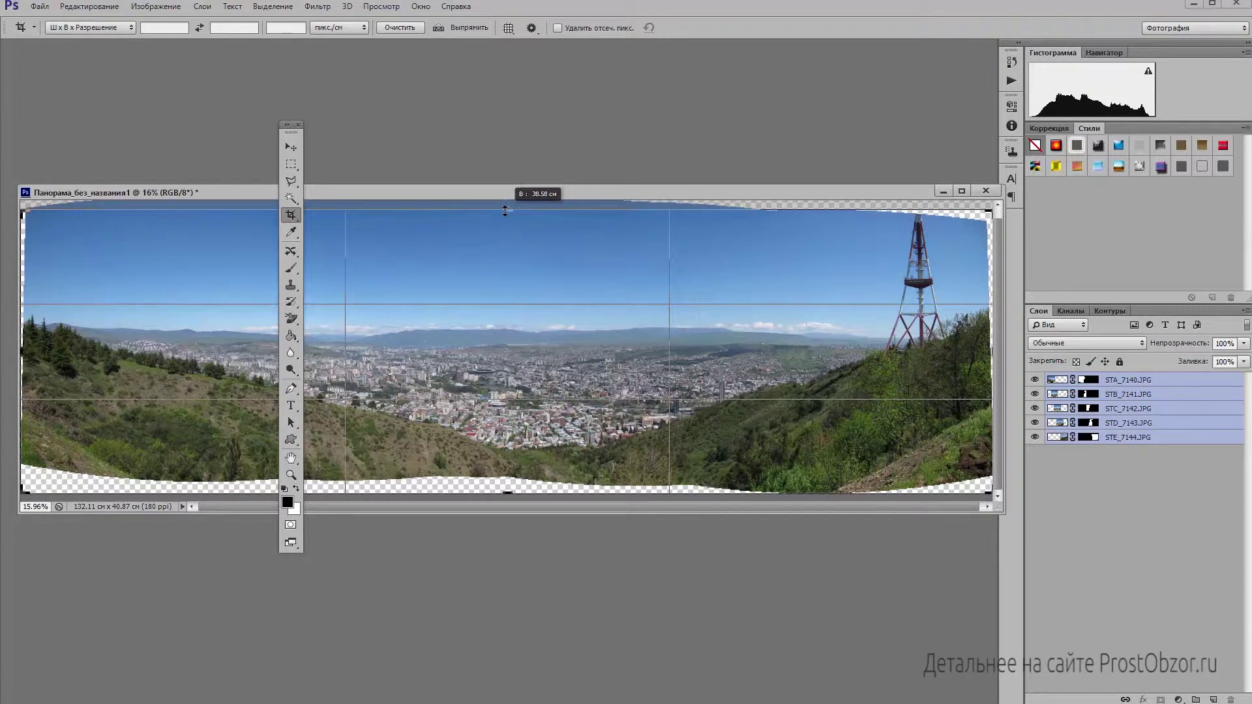
{"action": "left_click_drag", "start_coordinate": [504, 211], "coordinate": [505, 213]}
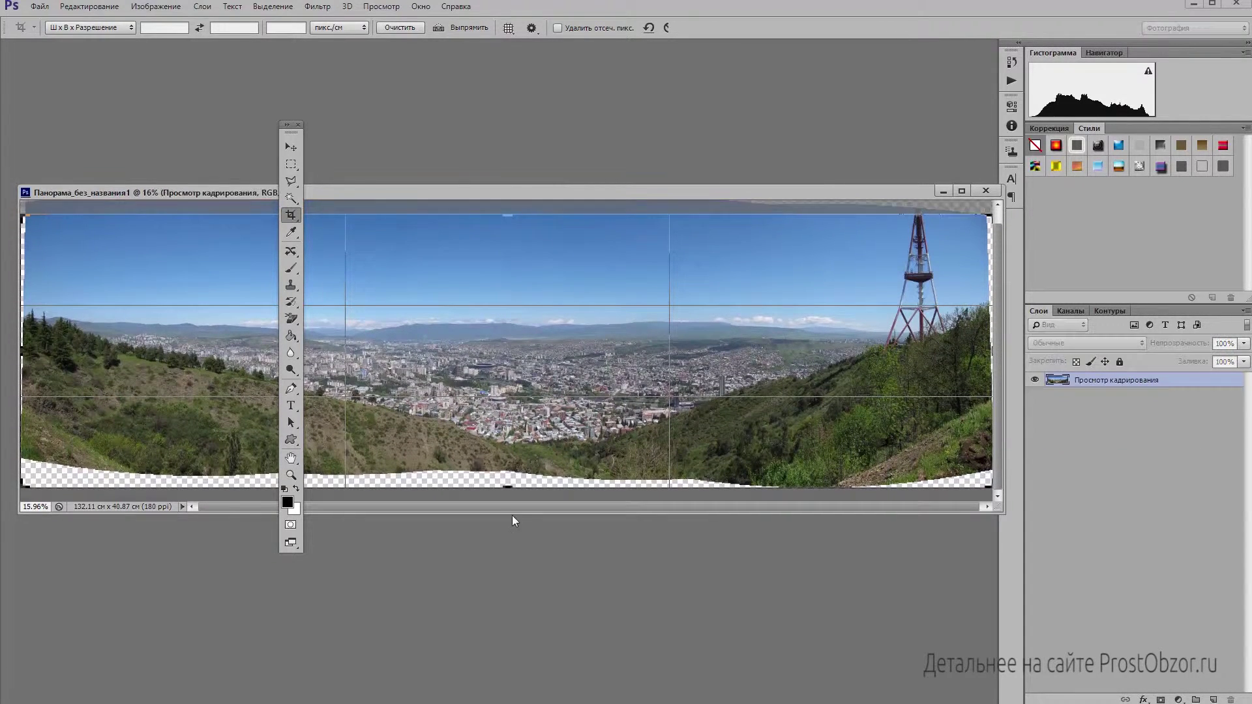
{"action": "left_click_drag", "start_coordinate": [507, 483], "coordinate": [509, 474]}
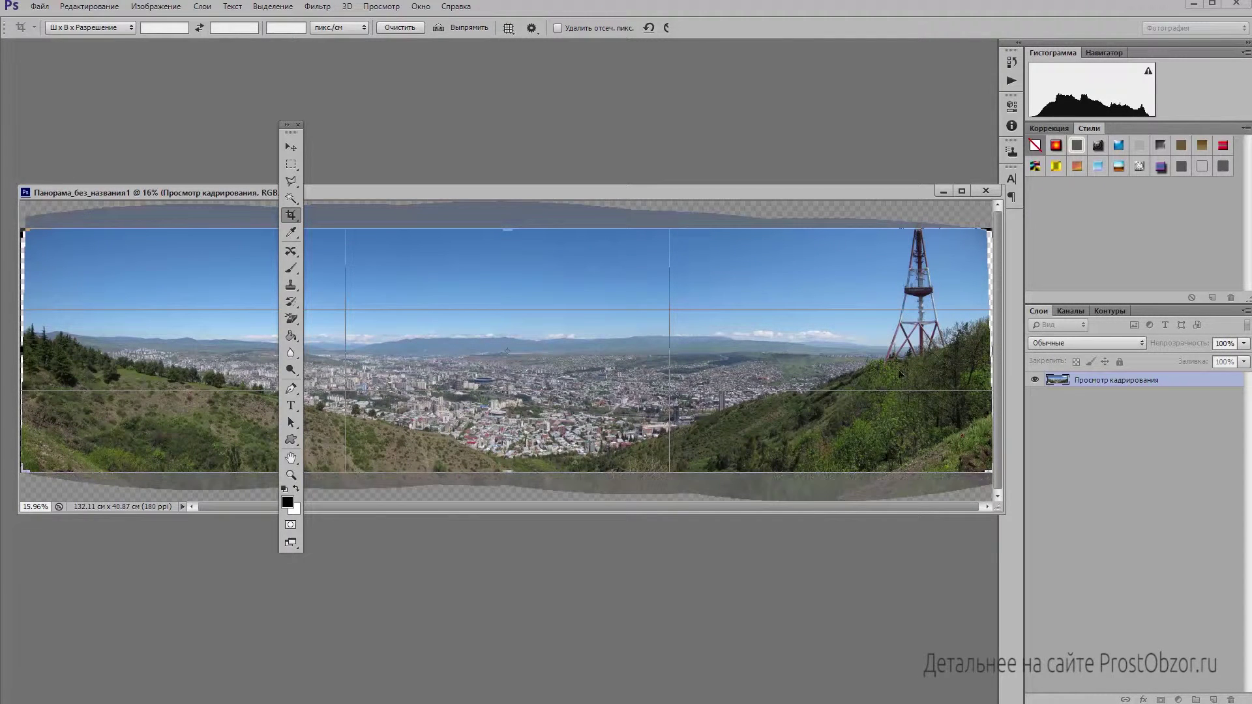
{"action": "left_click_drag", "start_coordinate": [988, 352], "coordinate": [985, 352]}
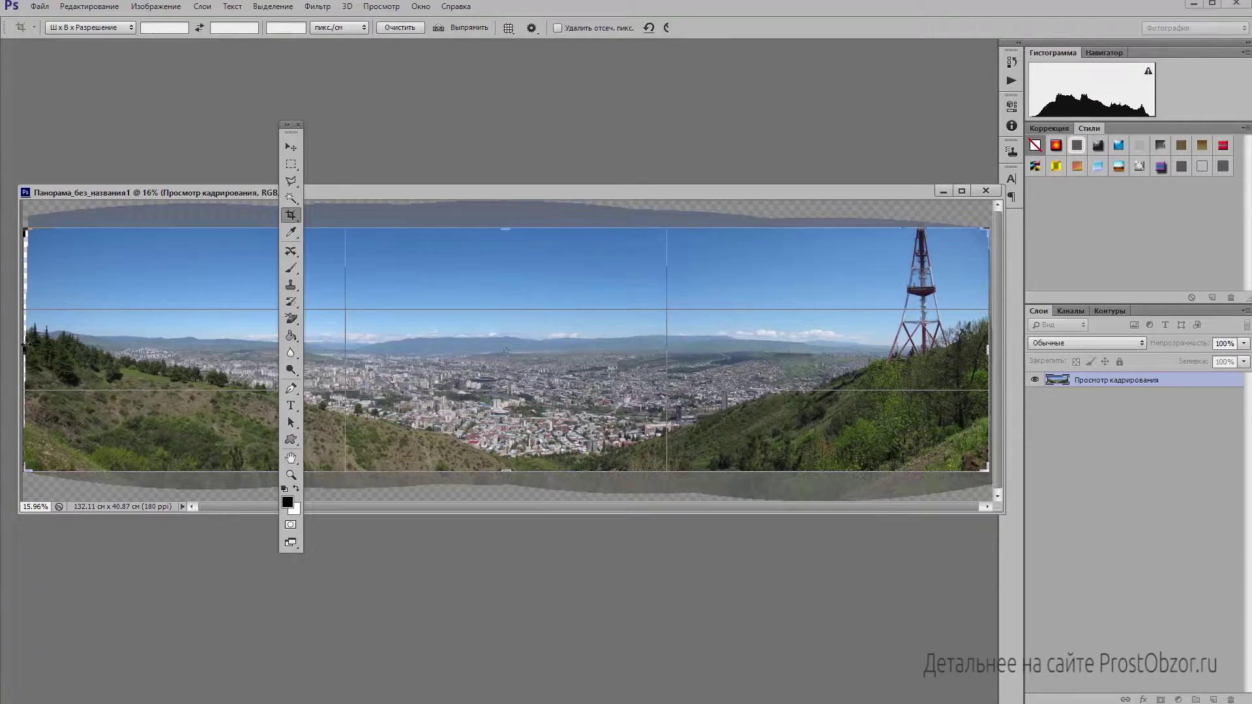
{"action": "left_click_drag", "start_coordinate": [27, 347], "coordinate": [31, 349]}
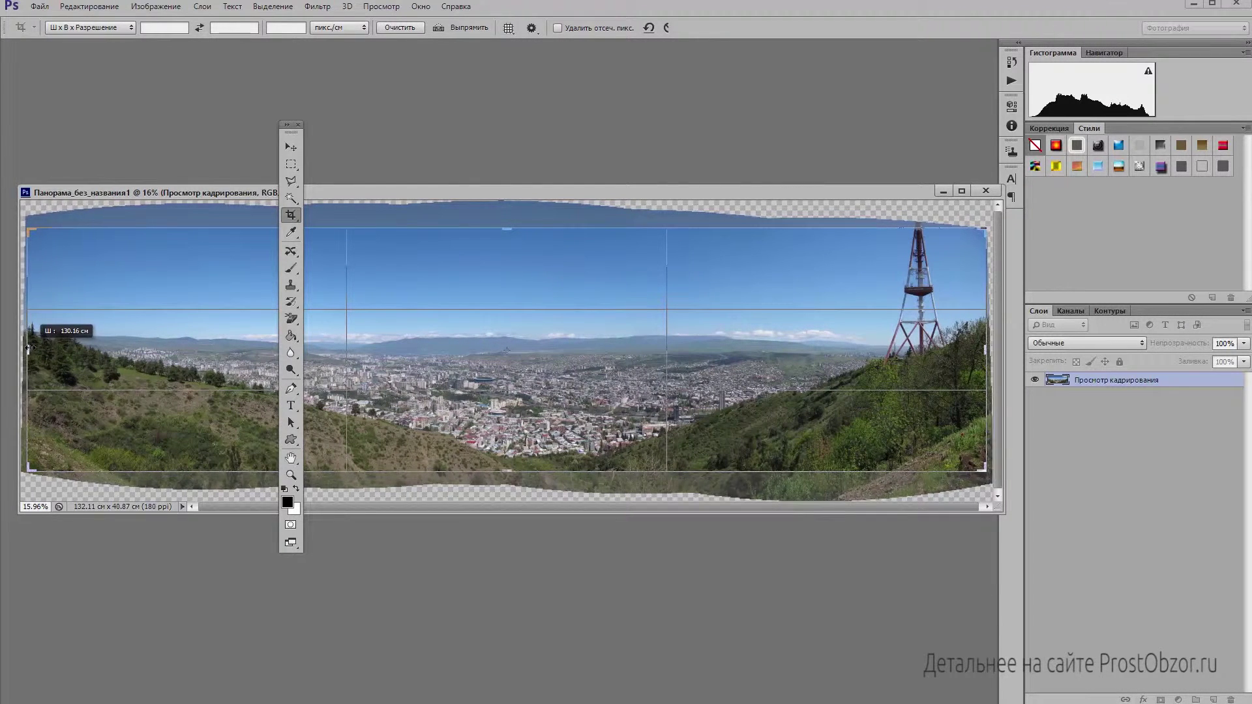
{"action": "key", "text": "Return"}
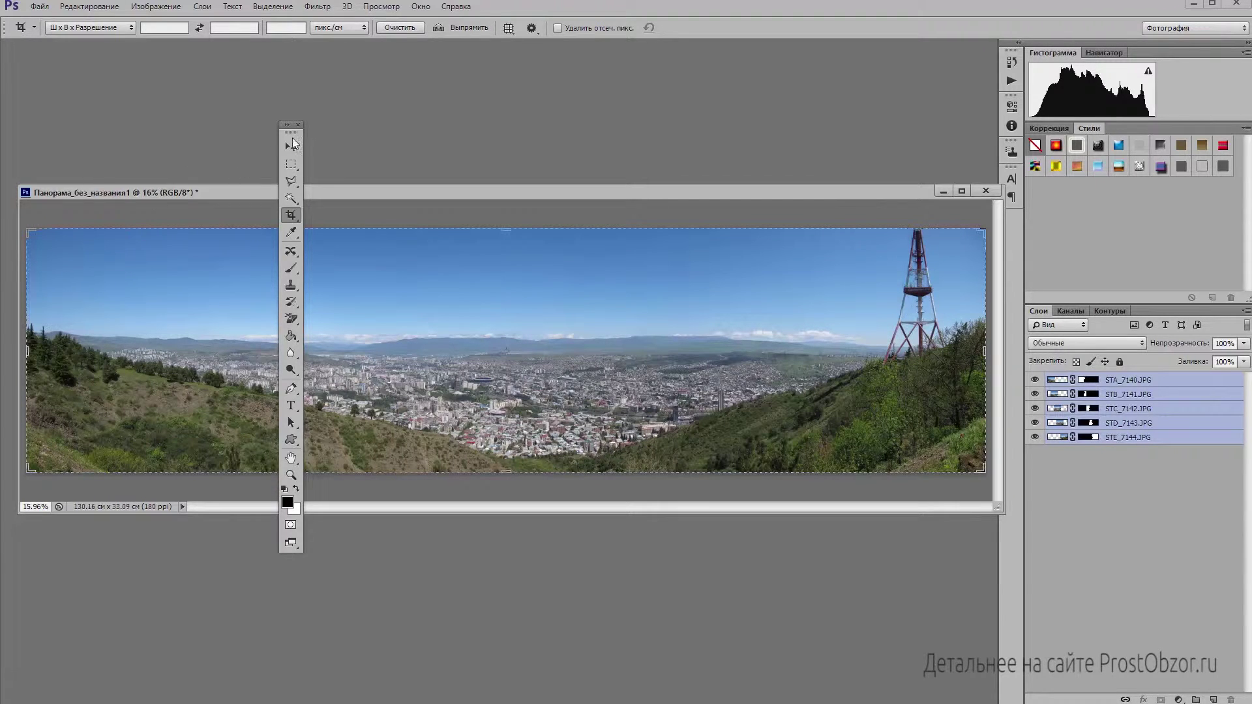
{"action": "left_click", "coordinate": [40, 7]}
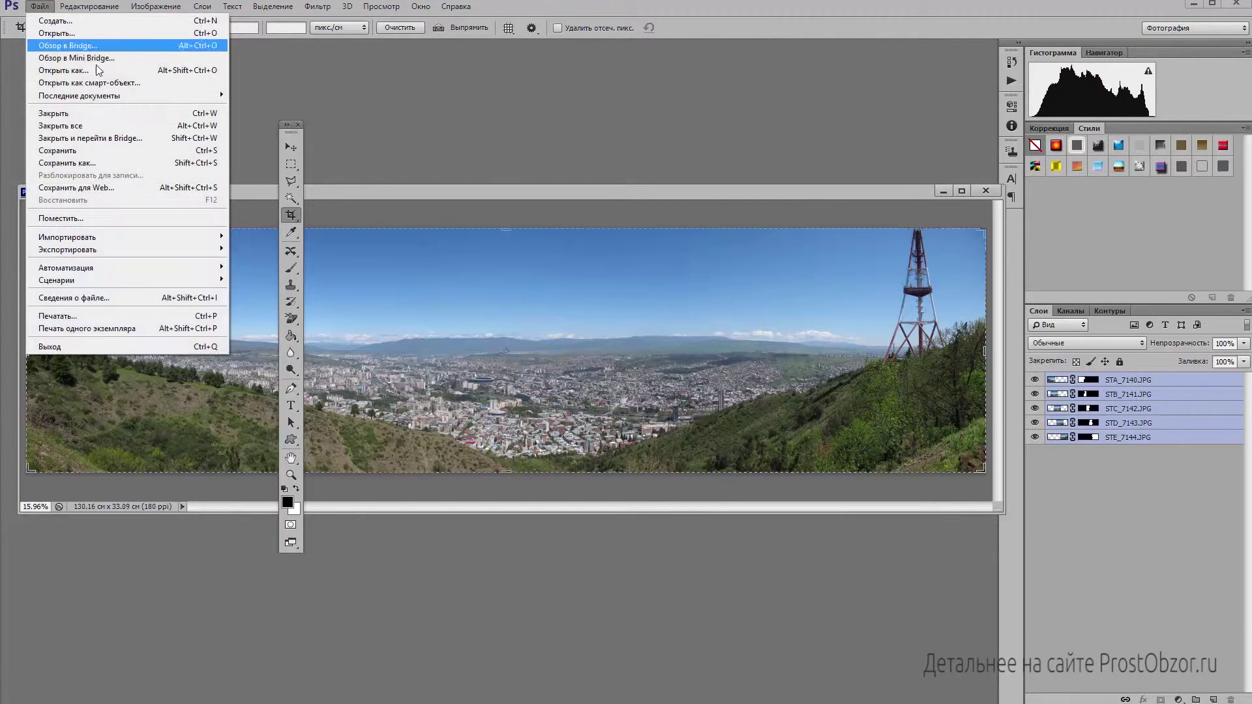
- Inspect the Save for Web JPEG preview (quality 60, 8192×2083 px) across sky, hillside and city
{"action": "left_click", "coordinate": [98, 188]}
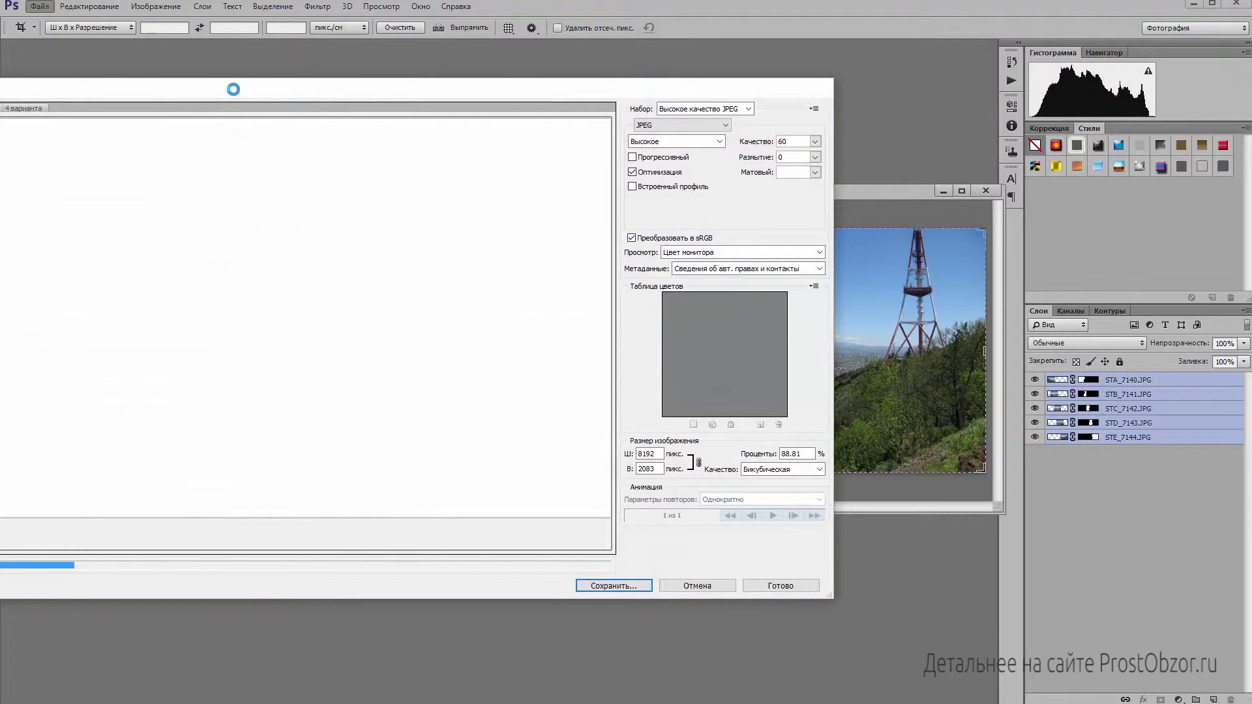
{"action": "left_click_drag", "start_coordinate": [381, 403], "coordinate": [279, 196]}
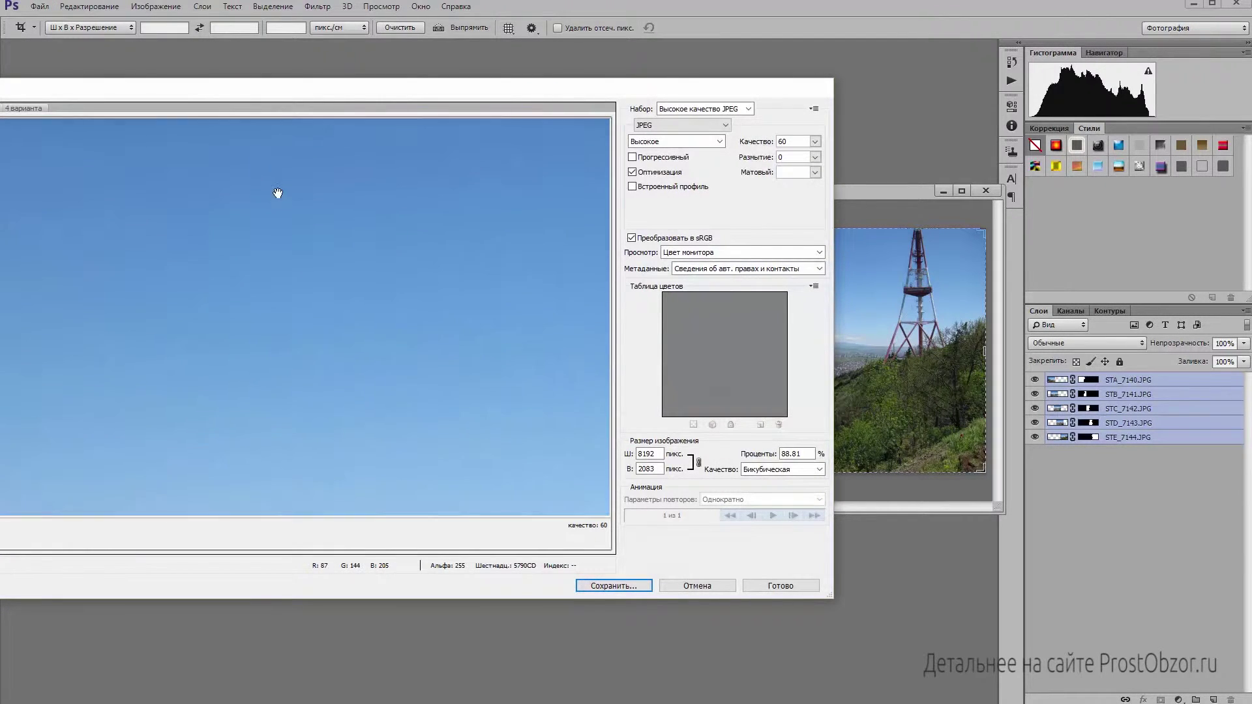
{"action": "mouse_move", "coordinate": [346, 509]}
{"action": "left_mouse_down"}
{"action": "mouse_move", "coordinate": [313, 298]}
{"action": "mouse_move", "coordinate": [28, 450]}
{"action": "mouse_move", "coordinate": [75, 341]}
{"action": "left_mouse_up"}
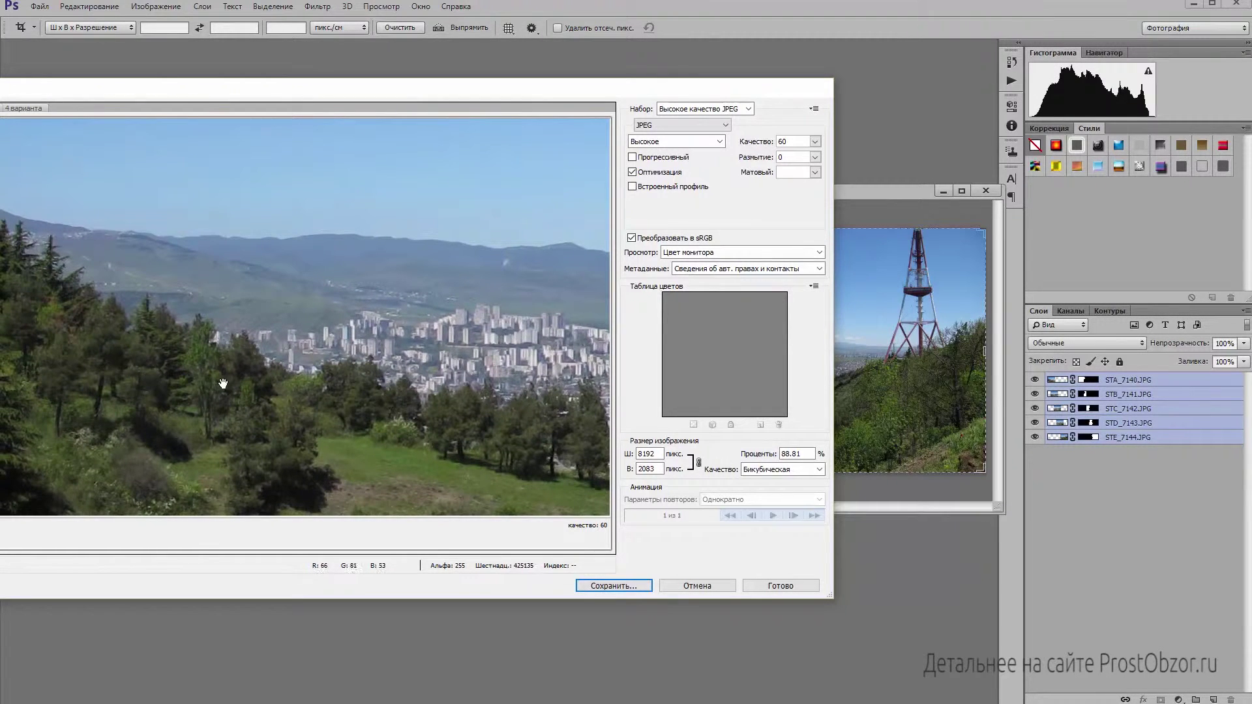
{"action": "left_click_drag", "start_coordinate": [206, 427], "coordinate": [297, 326]}
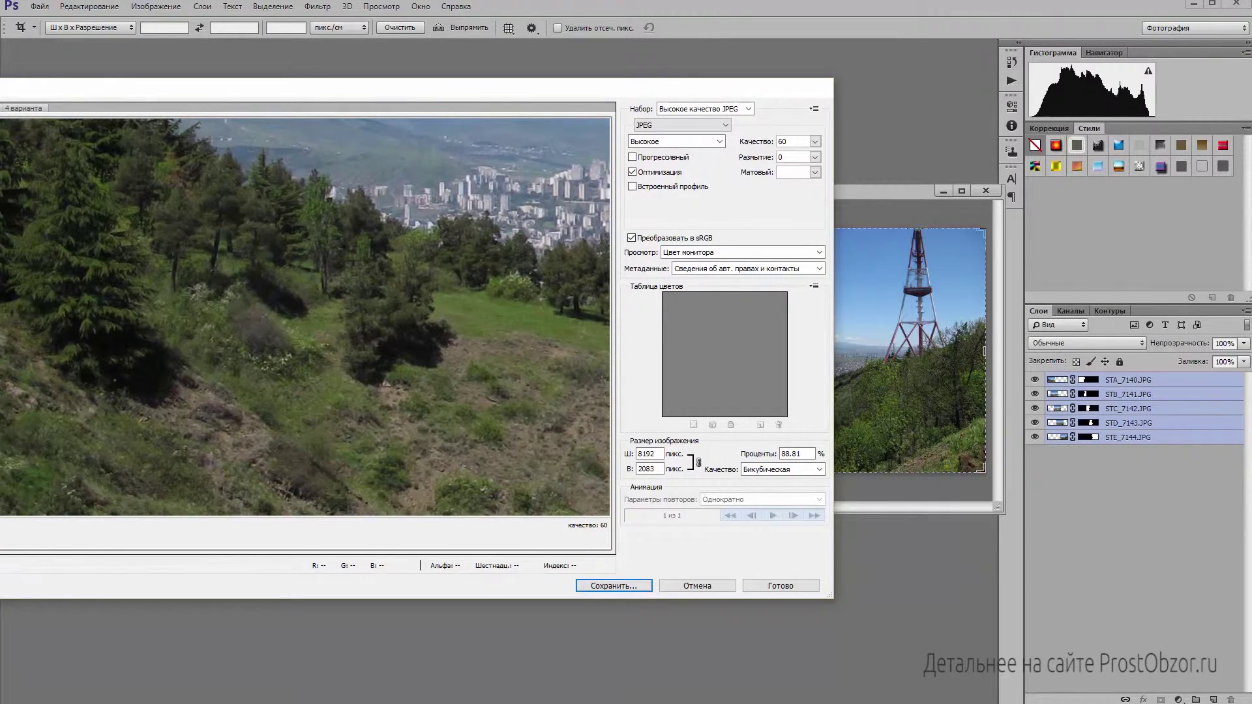
{"action": "left_click", "coordinate": [13, 565]}
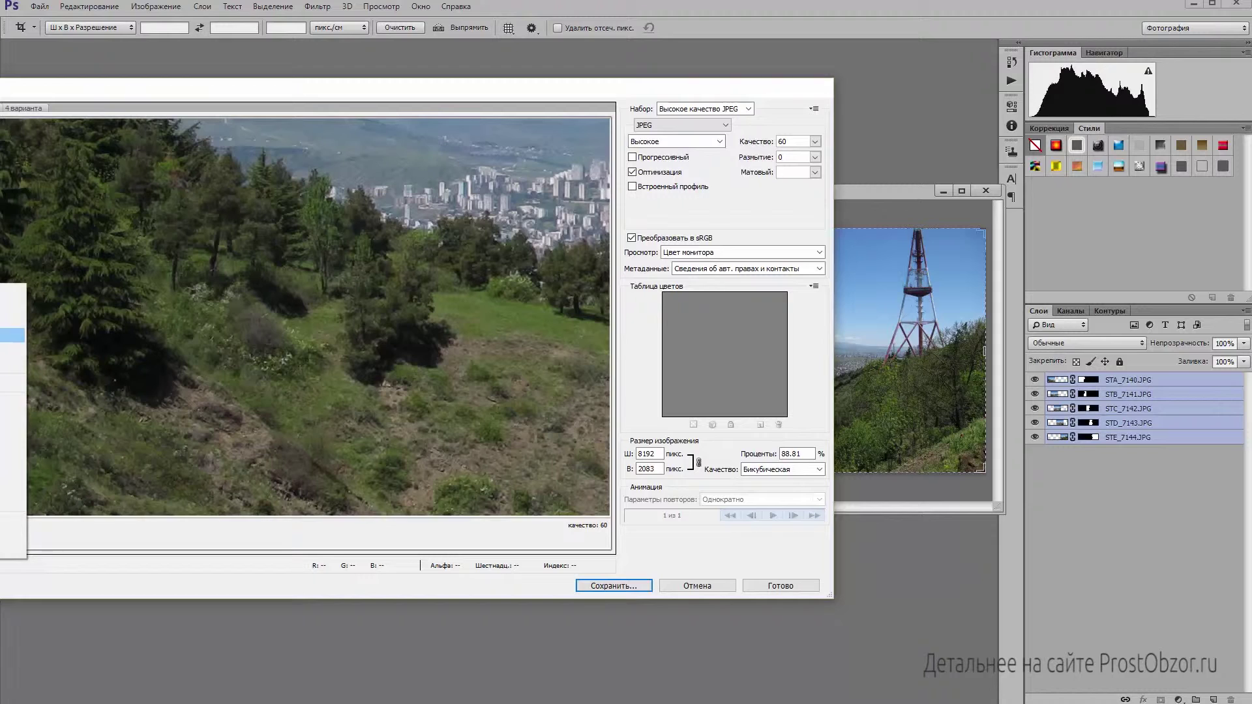
{"action": "left_click", "coordinate": [14, 342]}
{"action": "mouse_move", "coordinate": [461, 427]}
{"action": "left_mouse_down"}
{"action": "mouse_move", "coordinate": [511, 398]}
{"action": "mouse_move", "coordinate": [451, 370]}
{"action": "mouse_move", "coordinate": [294, 377]}
{"action": "mouse_move", "coordinate": [377, 363]}
{"action": "mouse_move", "coordinate": [188, 371]}
{"action": "mouse_move", "coordinate": [189, 248]}
{"action": "left_mouse_up"}
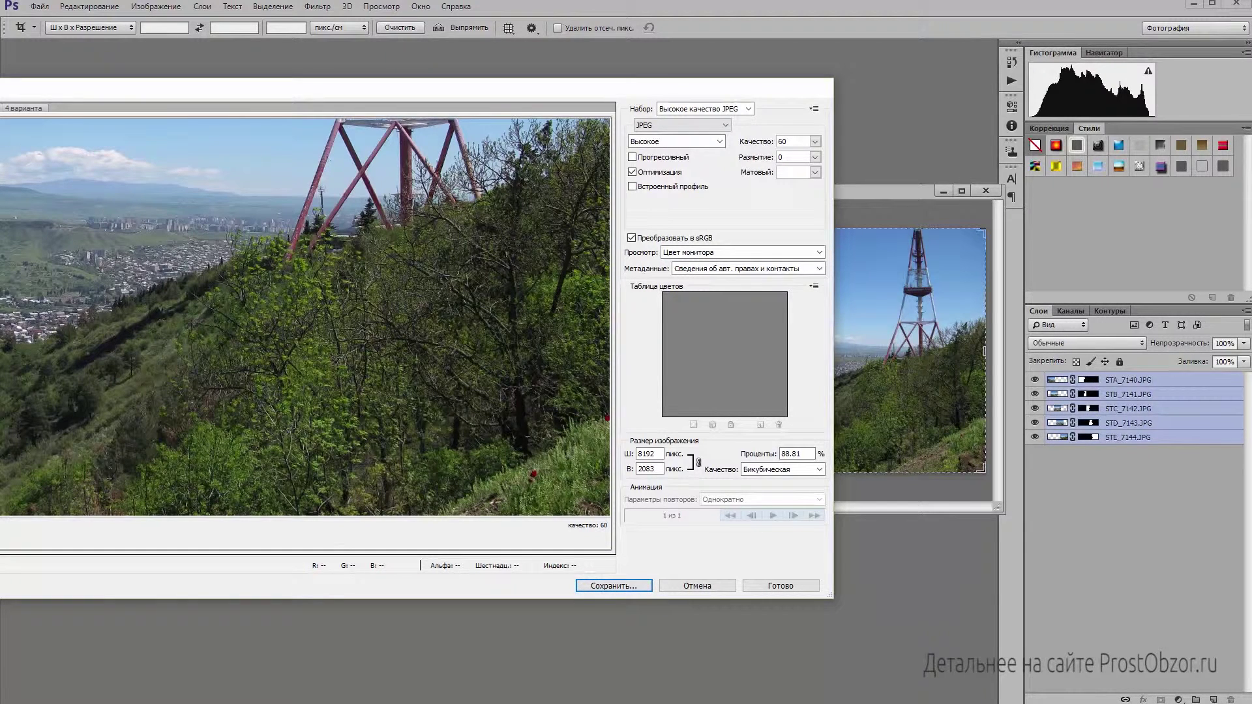
{"action": "left_click", "coordinate": [613, 586]}
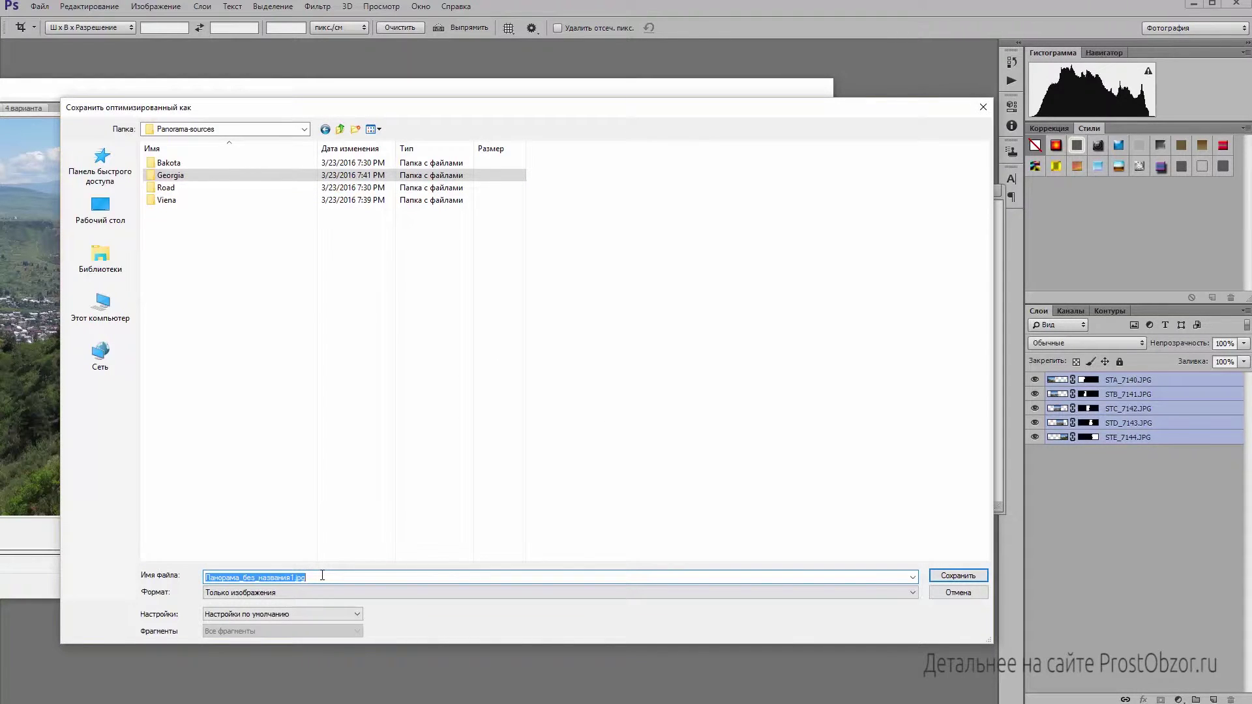
- Save the panorama as Georgia-panorama-1.jpg in Panorama-sources and open it in IrfanView
{"action": "type", "text": "Georgia-panorama-1"}
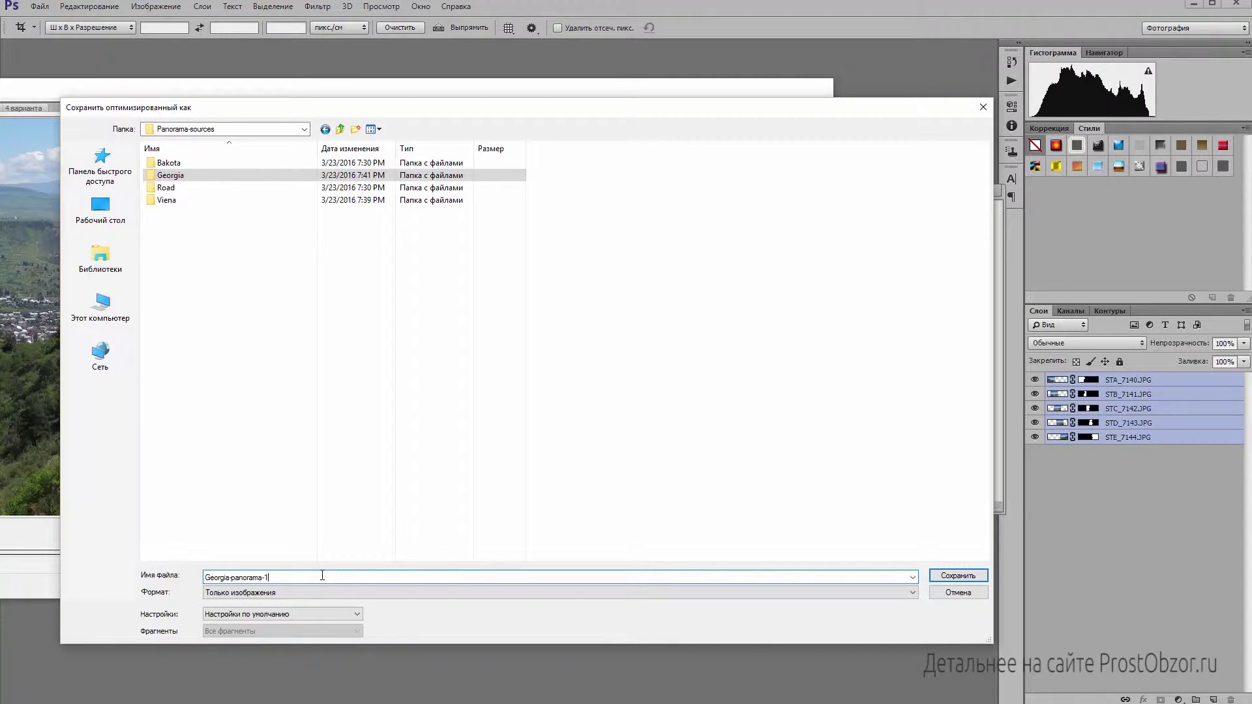
{"action": "left_click", "coordinate": [959, 577]}
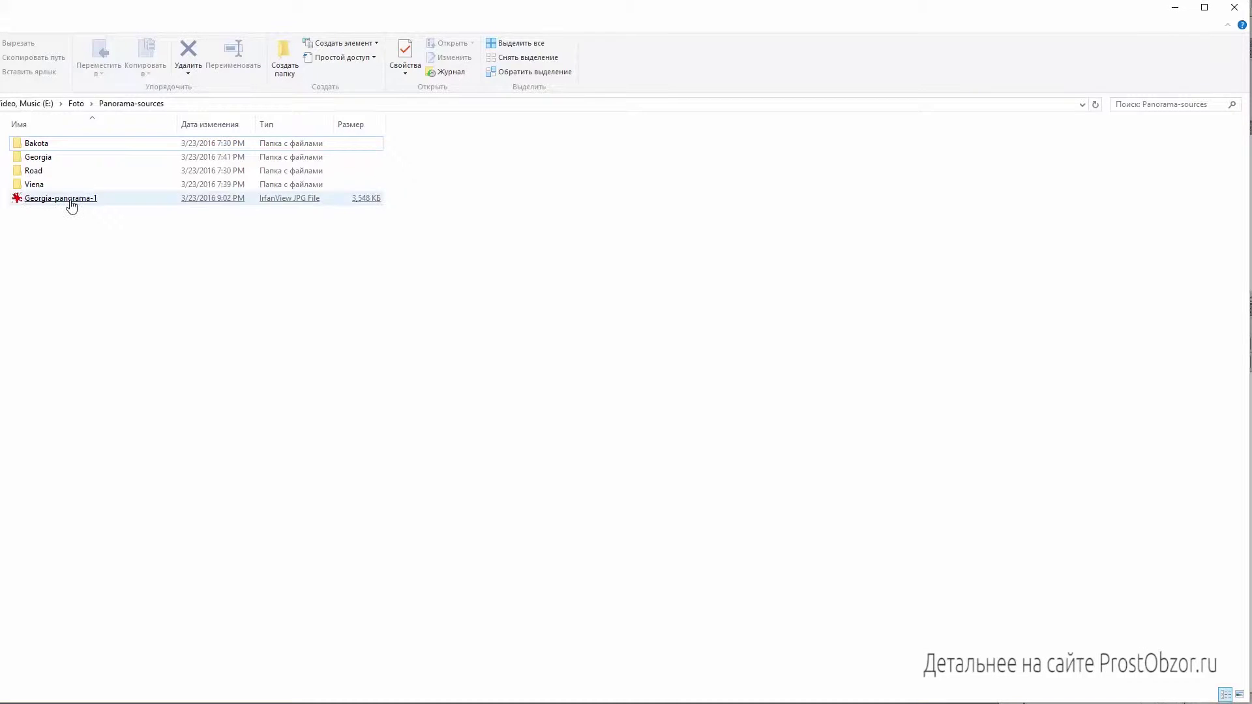
{"action": "left_click", "coordinate": [72, 204]}
{"action": "double_click", "coordinate": [72, 204]}
{"action": "left_click_drag", "start_coordinate": [629, 576], "coordinate": [977, 588]}
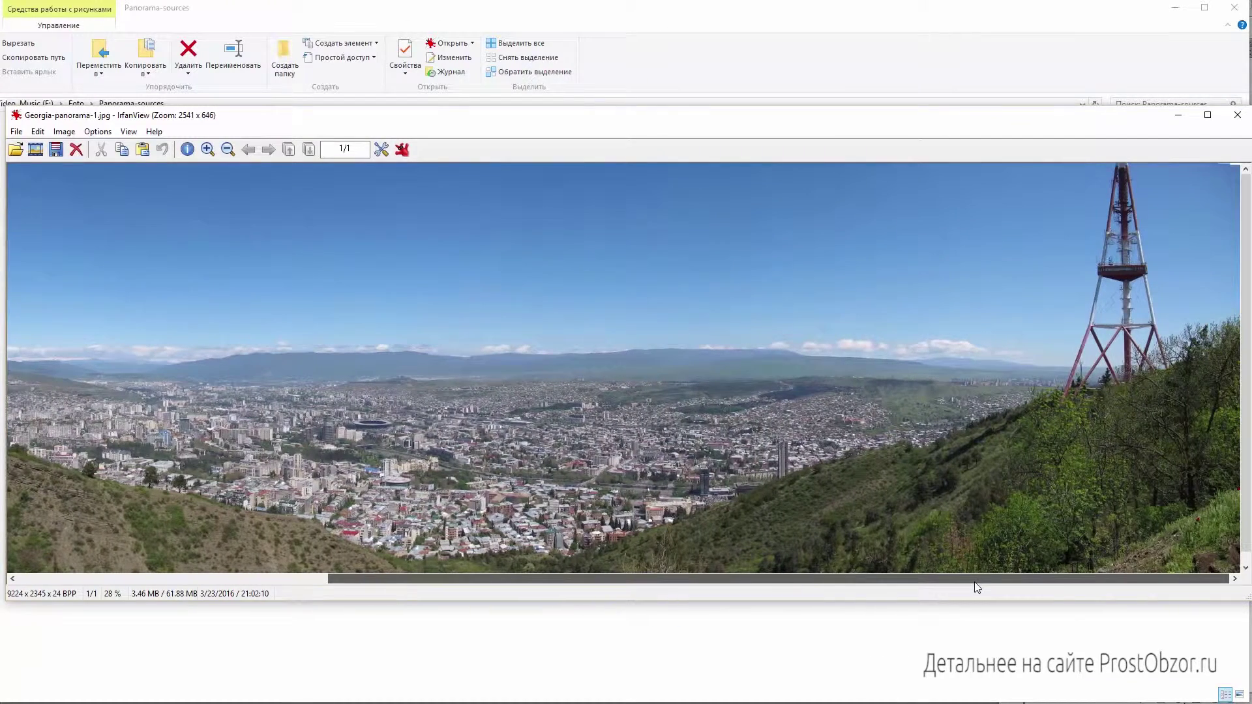
- Close IrfanView after viewing the Georgia panorama
{"action": "left_click", "coordinate": [1236, 115]}
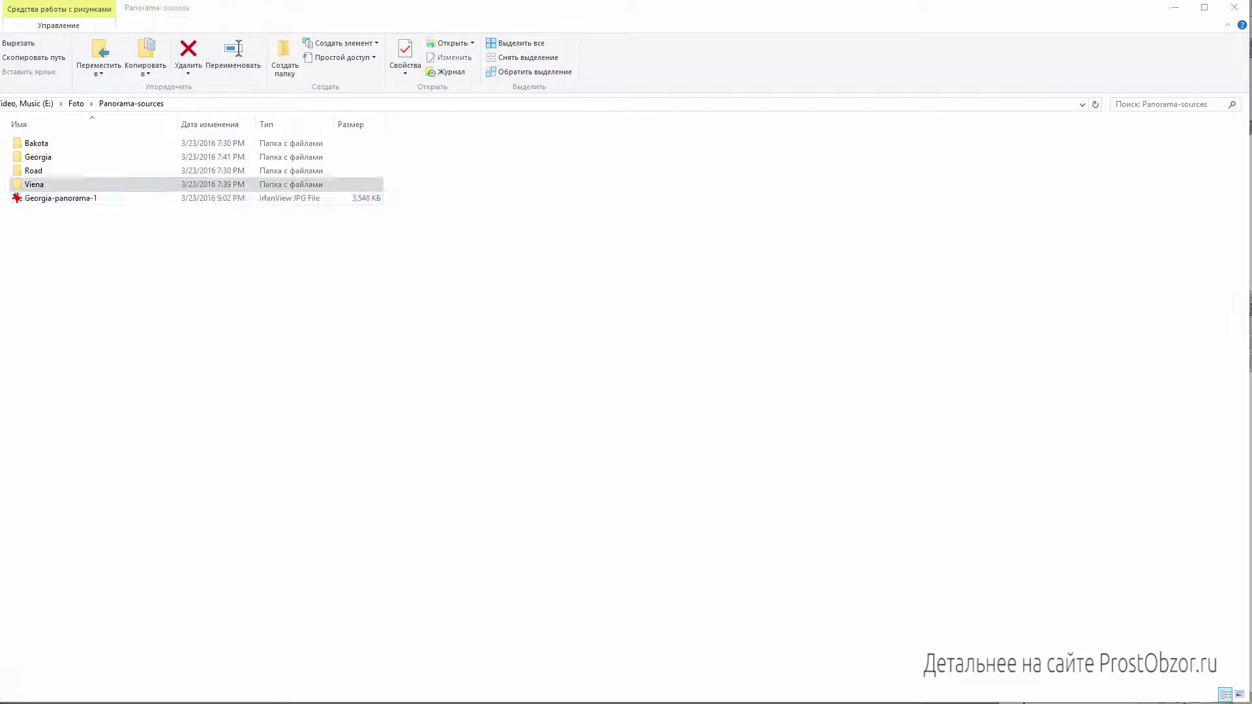
- Open the Viena folder and preview its four photos in a widened viewer before closing it
{"action": "double_click", "coordinate": [39, 185]}
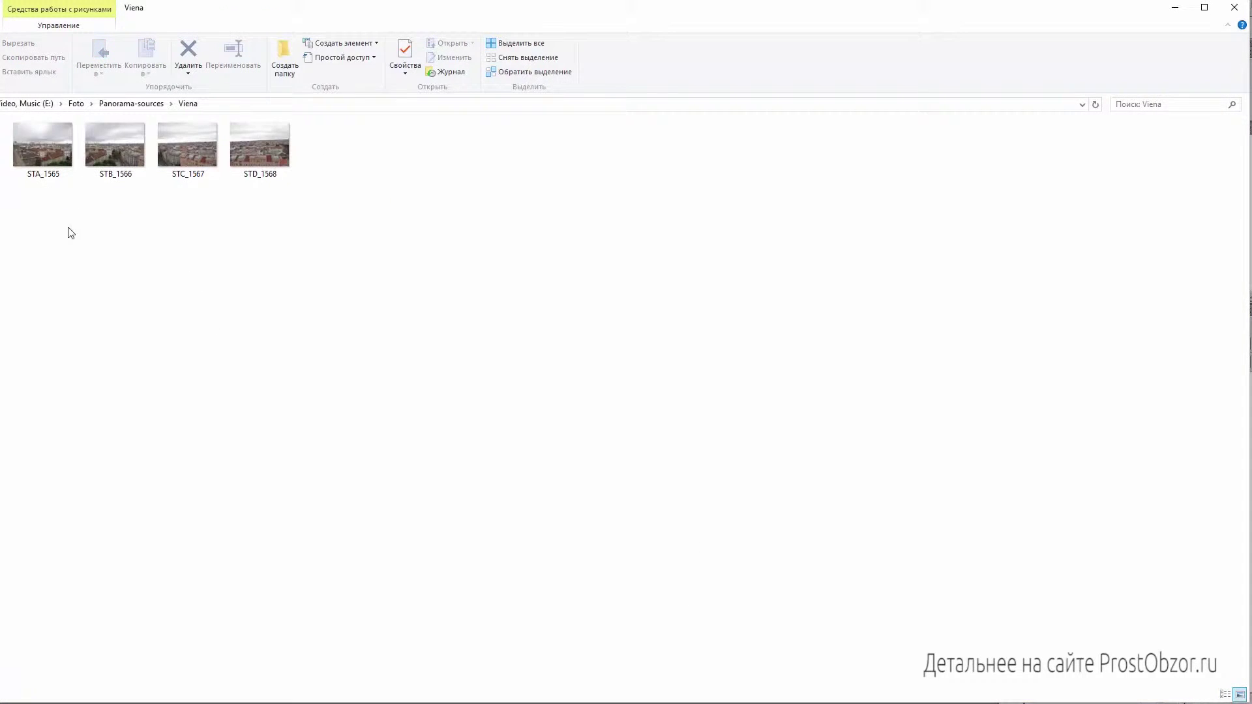
{"action": "left_click_drag", "start_coordinate": [310, 215], "coordinate": [14, 124]}
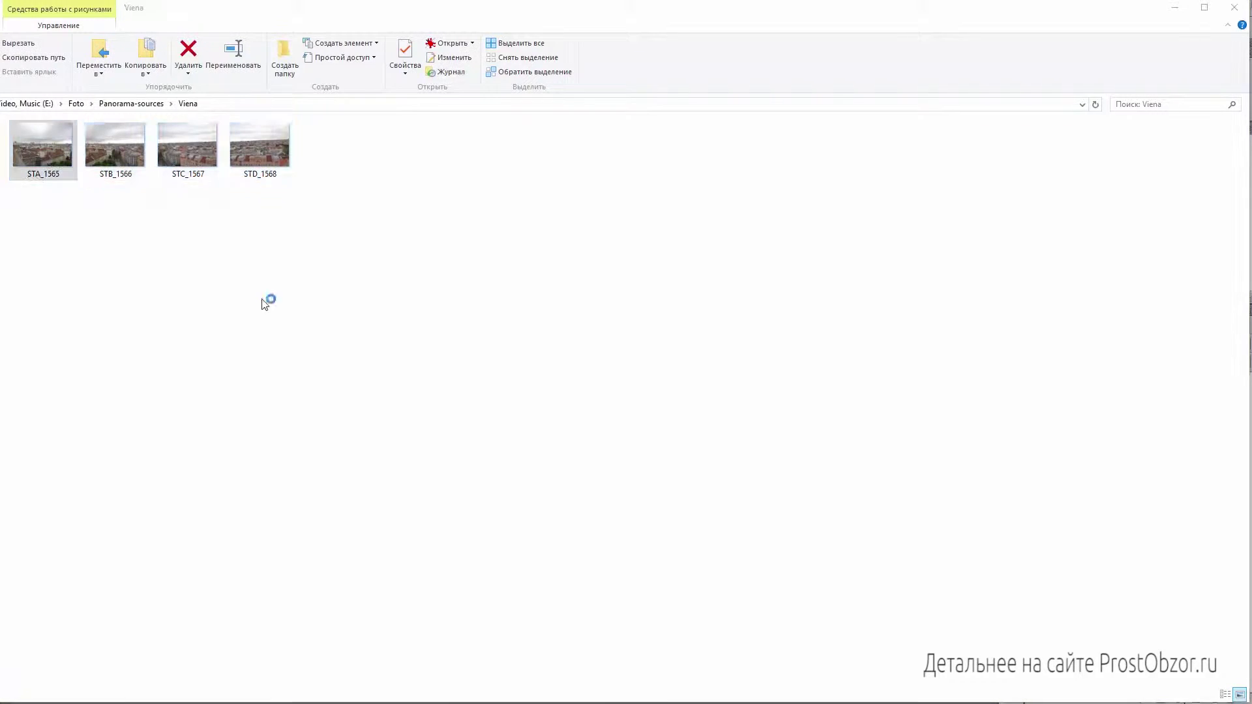
{"action": "key", "text": "Return"}
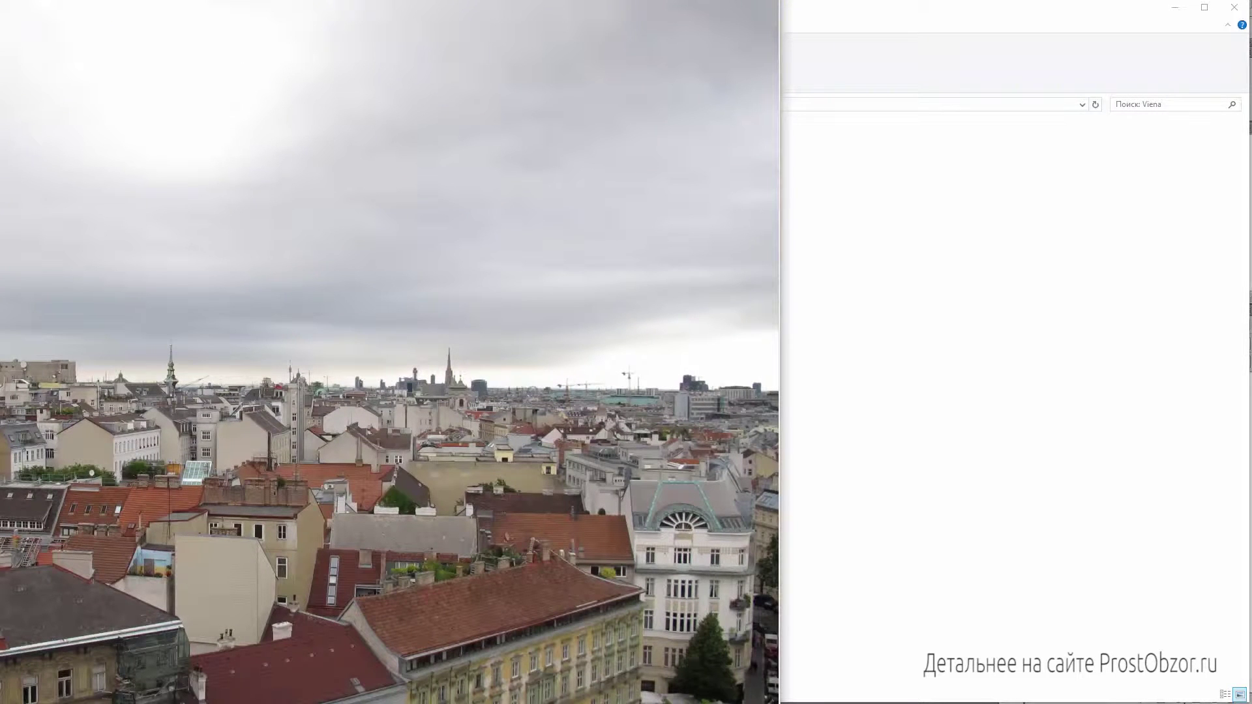
{"action": "left_click_drag", "start_coordinate": [780, 26], "coordinate": [1089, 26]}
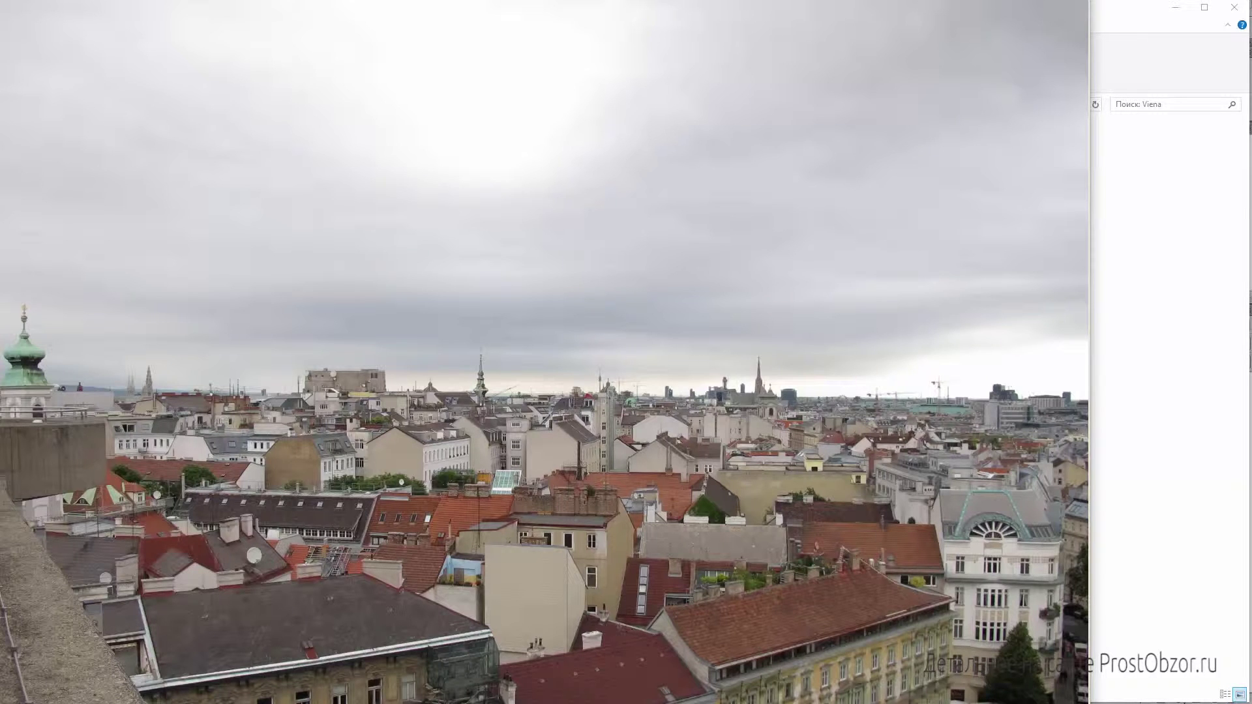
{"action": "left_click", "coordinate": [1131, 364]}
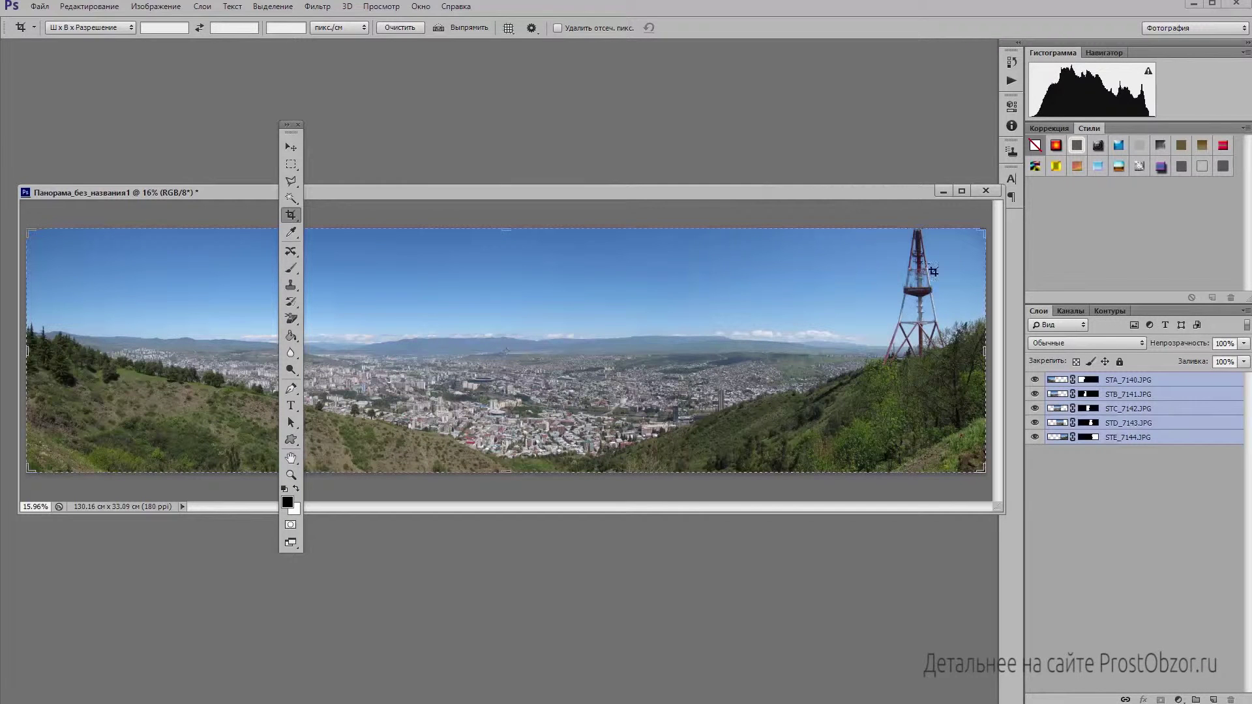
- Close the Georgia panorama document without saving changes
{"action": "left_click", "coordinate": [985, 191]}
{"action": "left_click", "coordinate": [643, 271]}
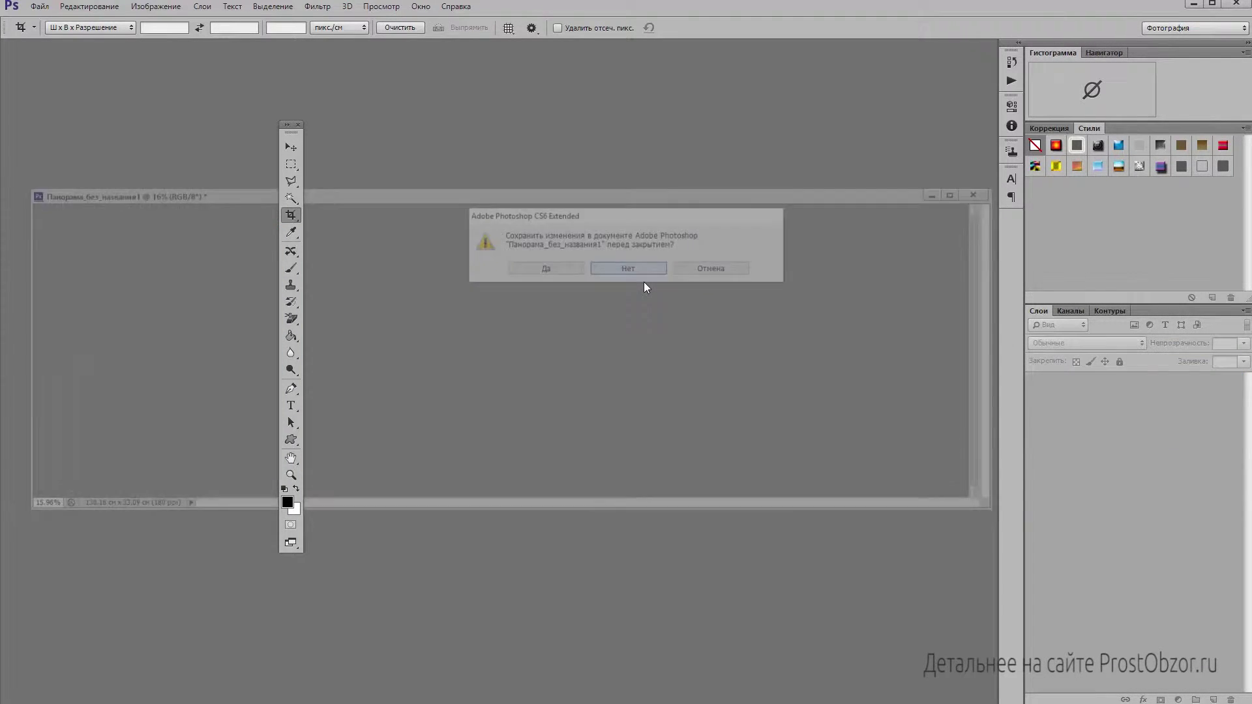
{"action": "left_click", "coordinate": [34, 8]}
{"action": "mouse_move", "coordinate": [67, 267]}
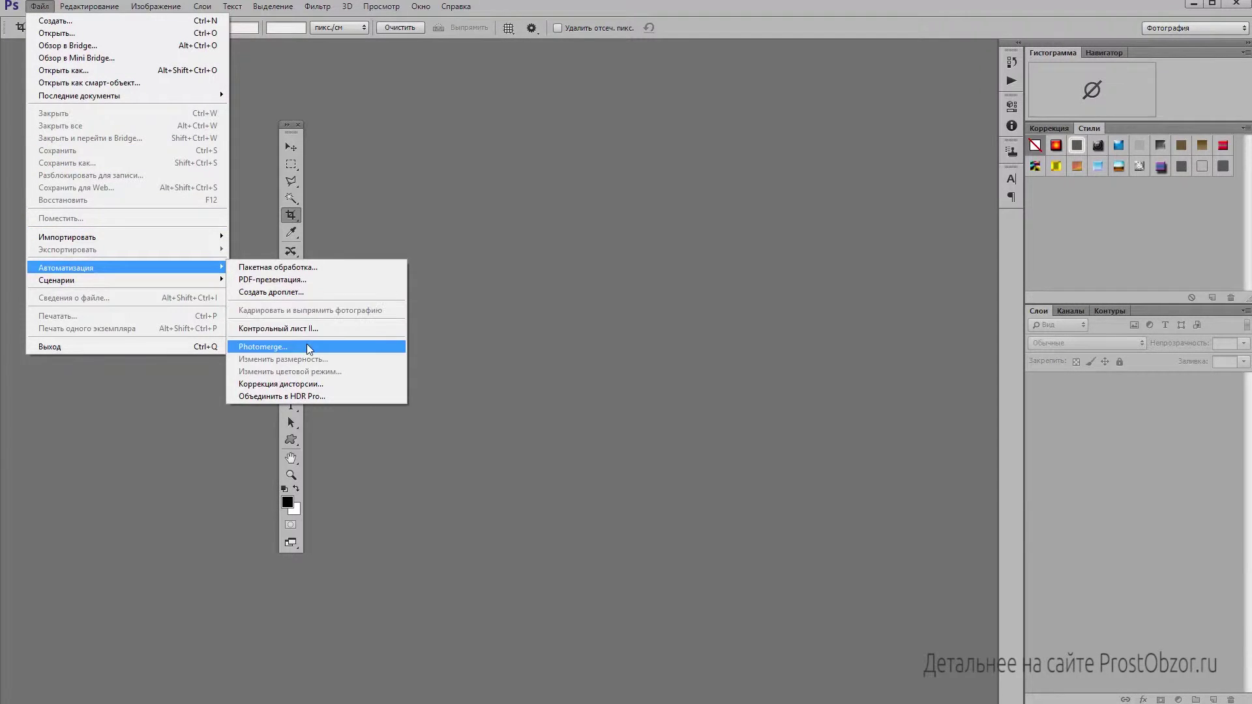
{"action": "left_click", "coordinate": [309, 347]}
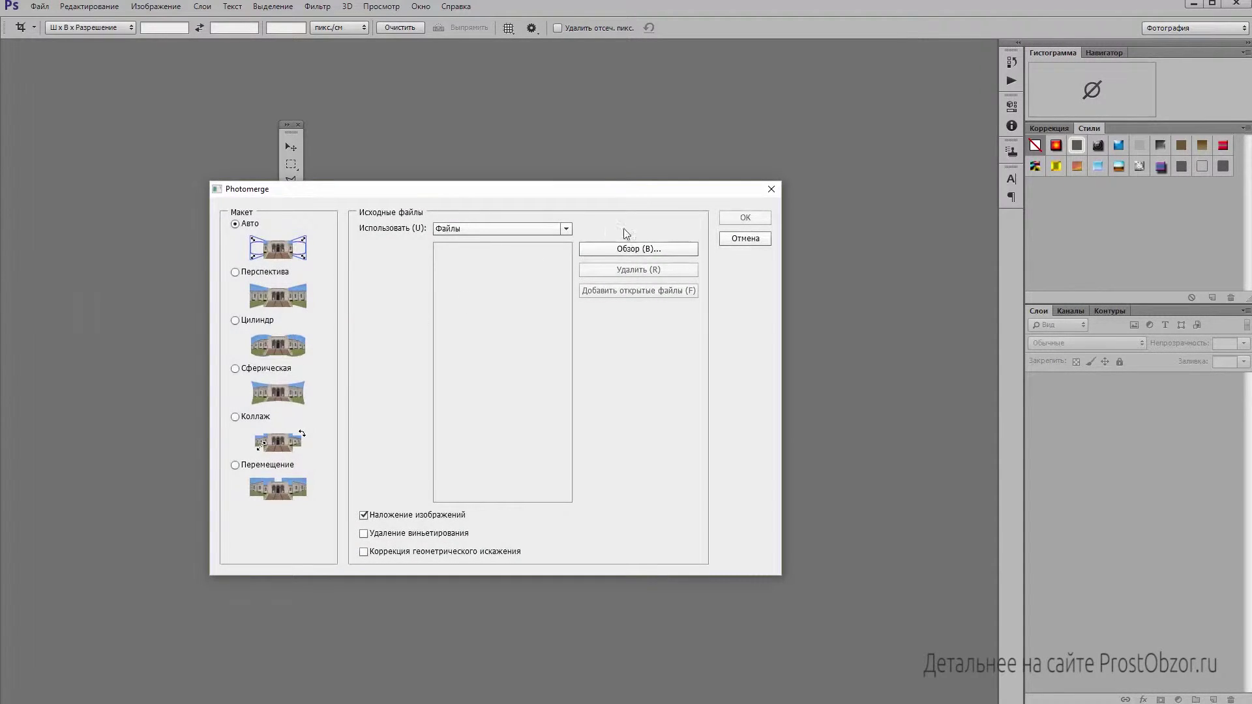
- Stitch the four Viena photos STA_1565–STD_1568 with Photomerge
{"action": "left_click", "coordinate": [637, 250]}
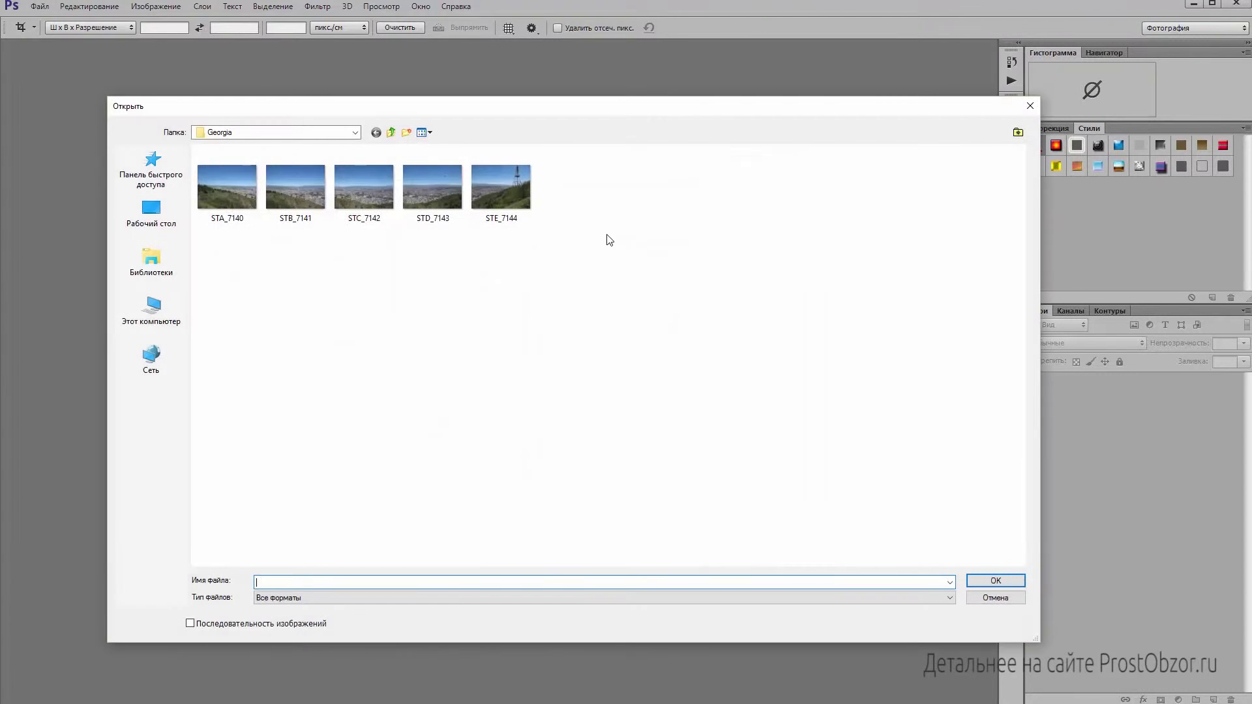
{"action": "left_click", "coordinate": [392, 134]}
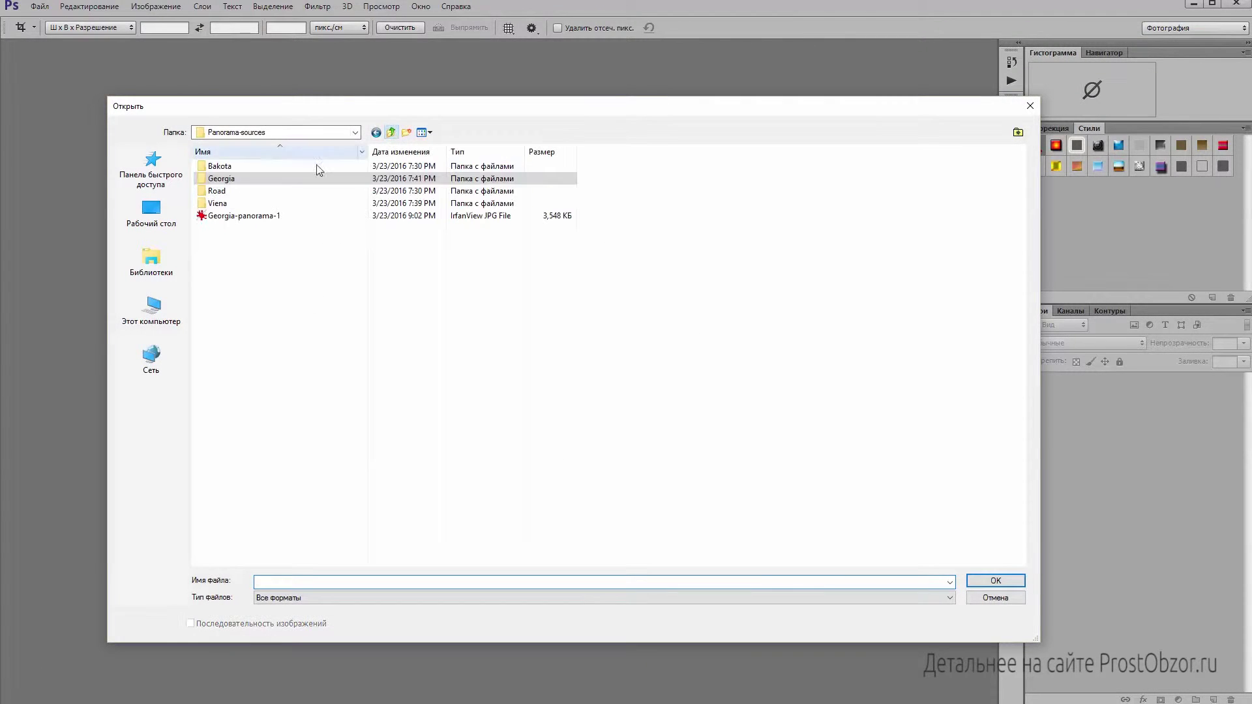
{"action": "double_click", "coordinate": [220, 206]}
{"action": "left_click_drag", "start_coordinate": [480, 249], "coordinate": [205, 156]}
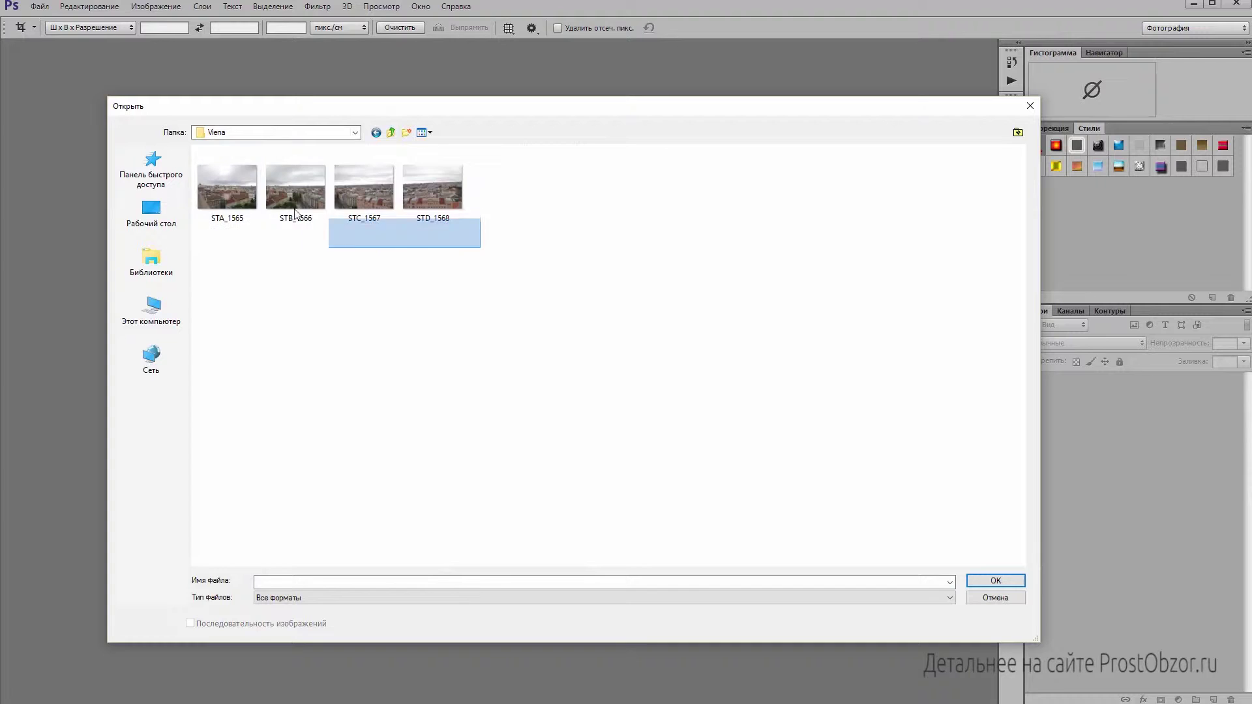
{"action": "left_click", "coordinate": [982, 579]}
{"action": "left_click", "coordinate": [745, 218]}
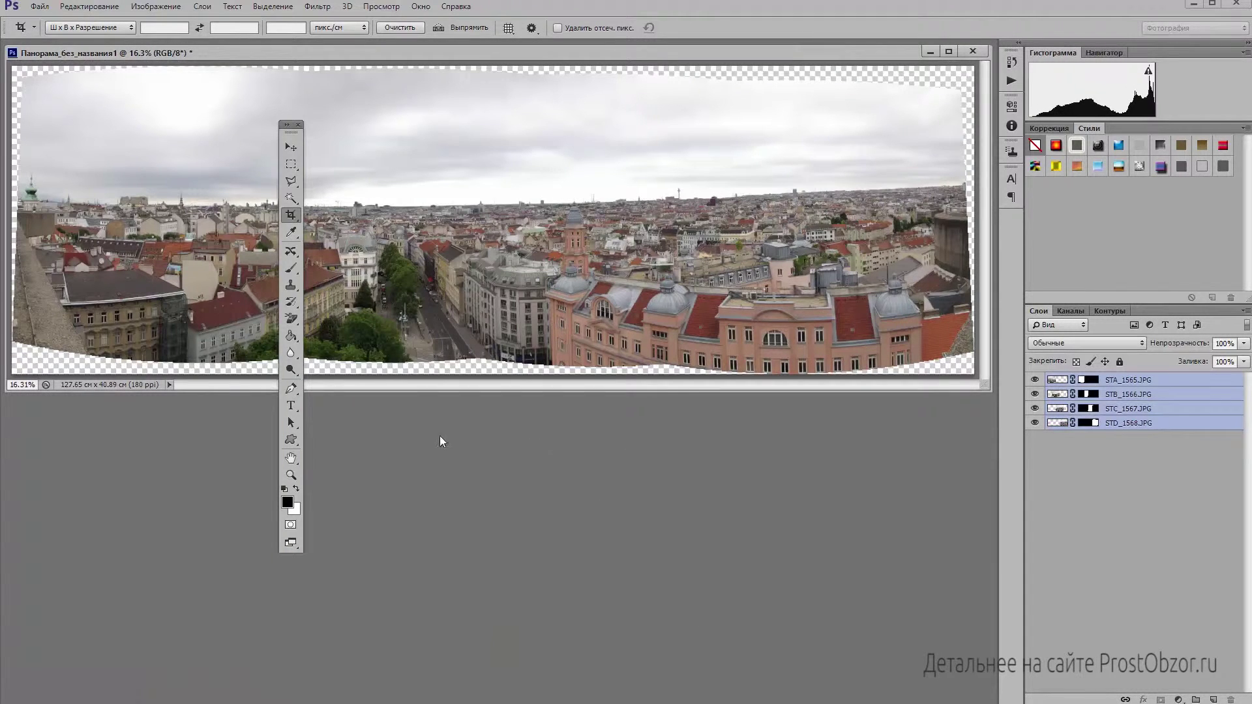
- Start a crop on the stitched Vienna panorama, lowering the top edge below the gap
{"action": "left_click", "coordinate": [356, 272]}
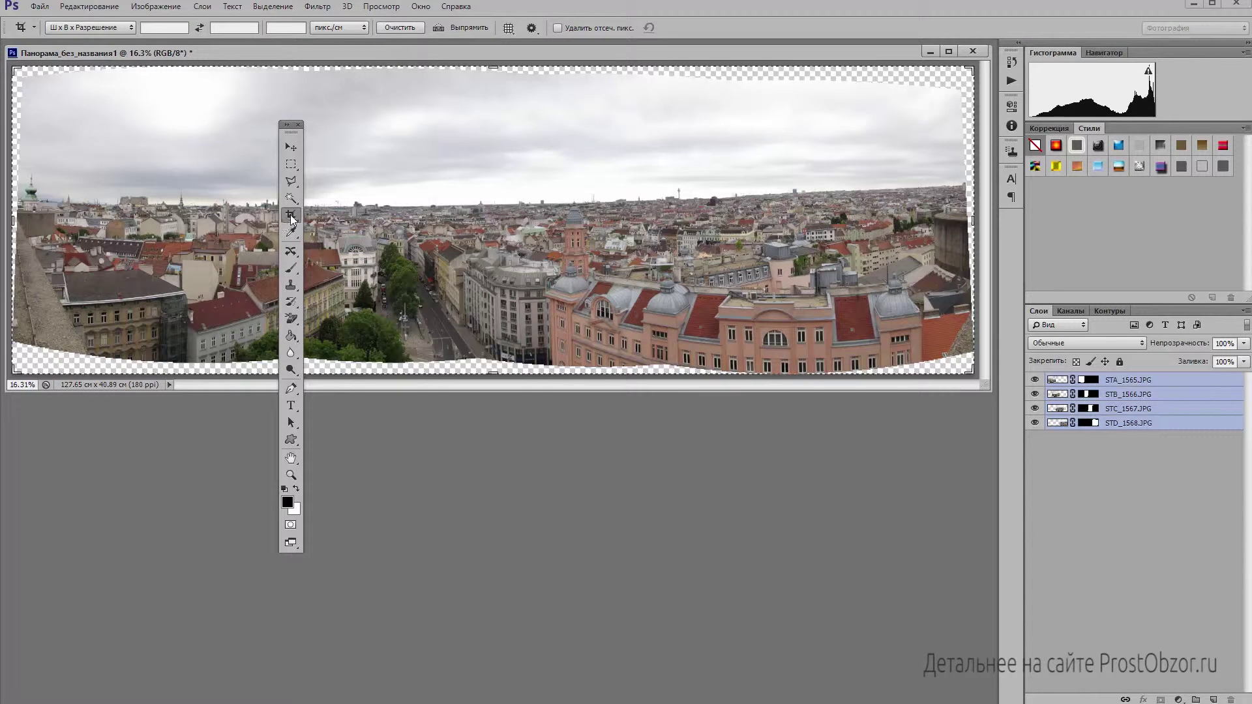
{"action": "left_click_drag", "start_coordinate": [493, 66], "coordinate": [488, 77]}
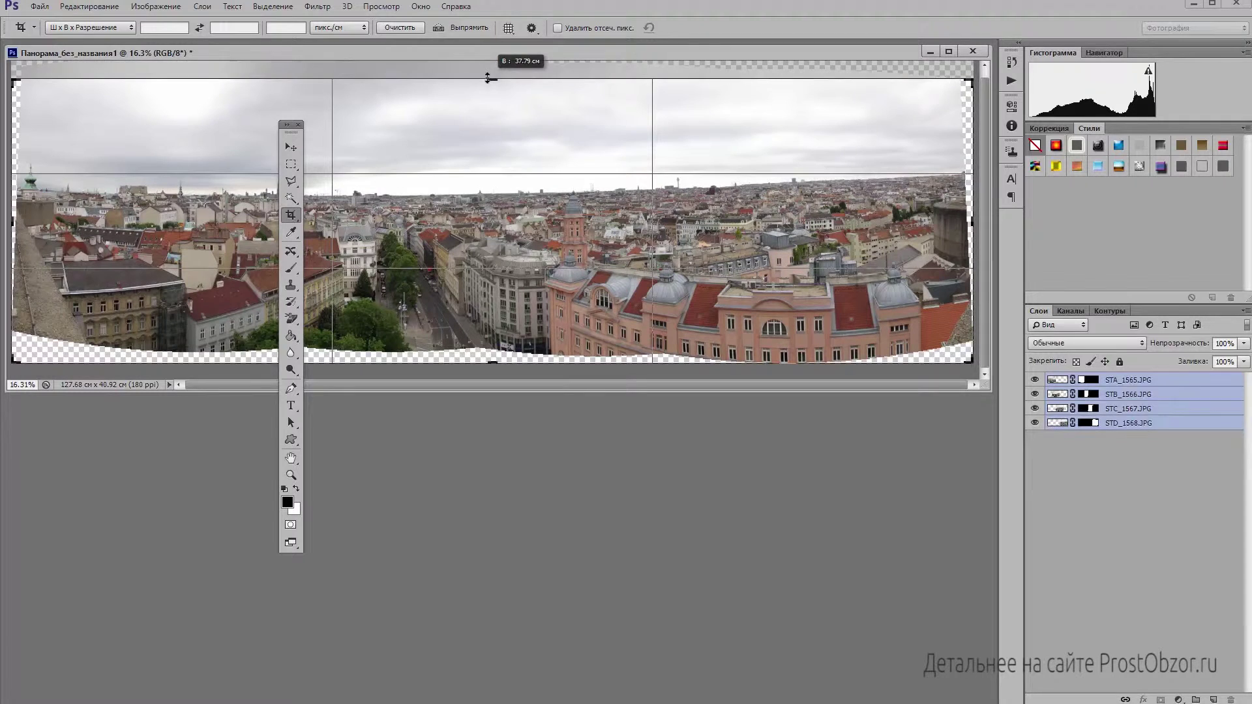
- Trim all four crop edges past the transparent borders and apply the 124.36 × 33.64 cm crop
{"action": "left_click_drag", "start_coordinate": [487, 77], "coordinate": [487, 79]}
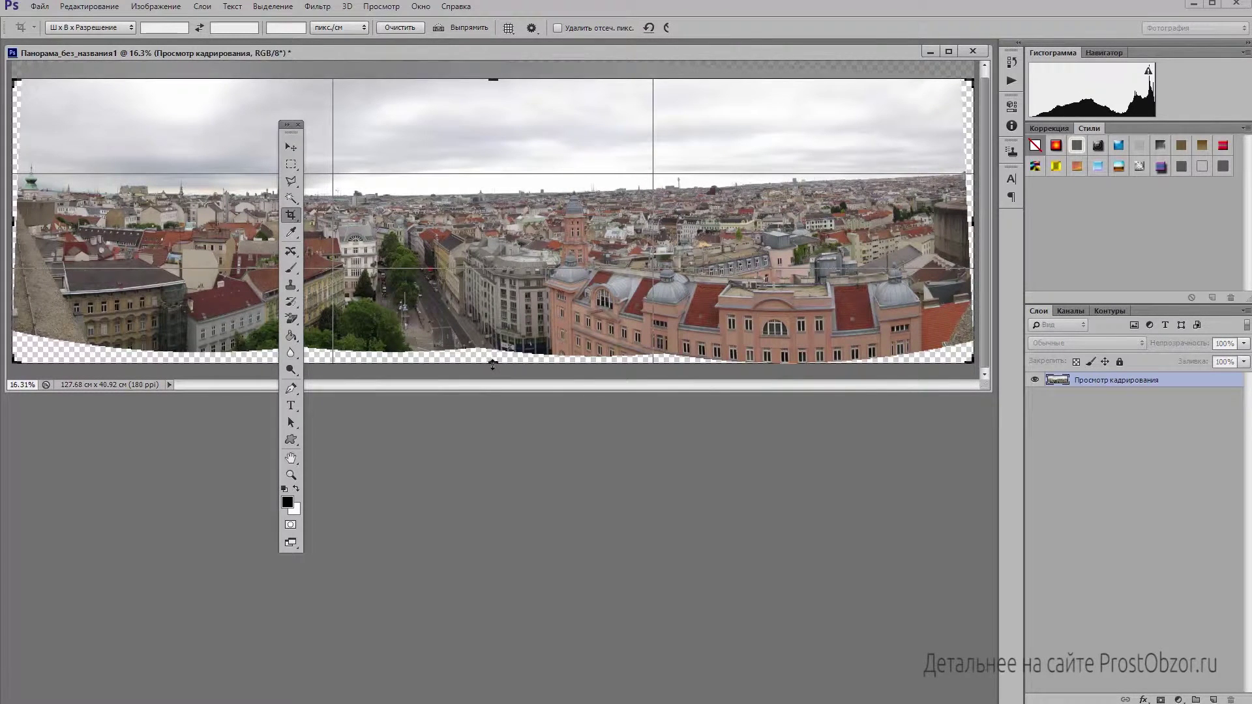
{"action": "left_click_drag", "start_coordinate": [493, 362], "coordinate": [497, 352]}
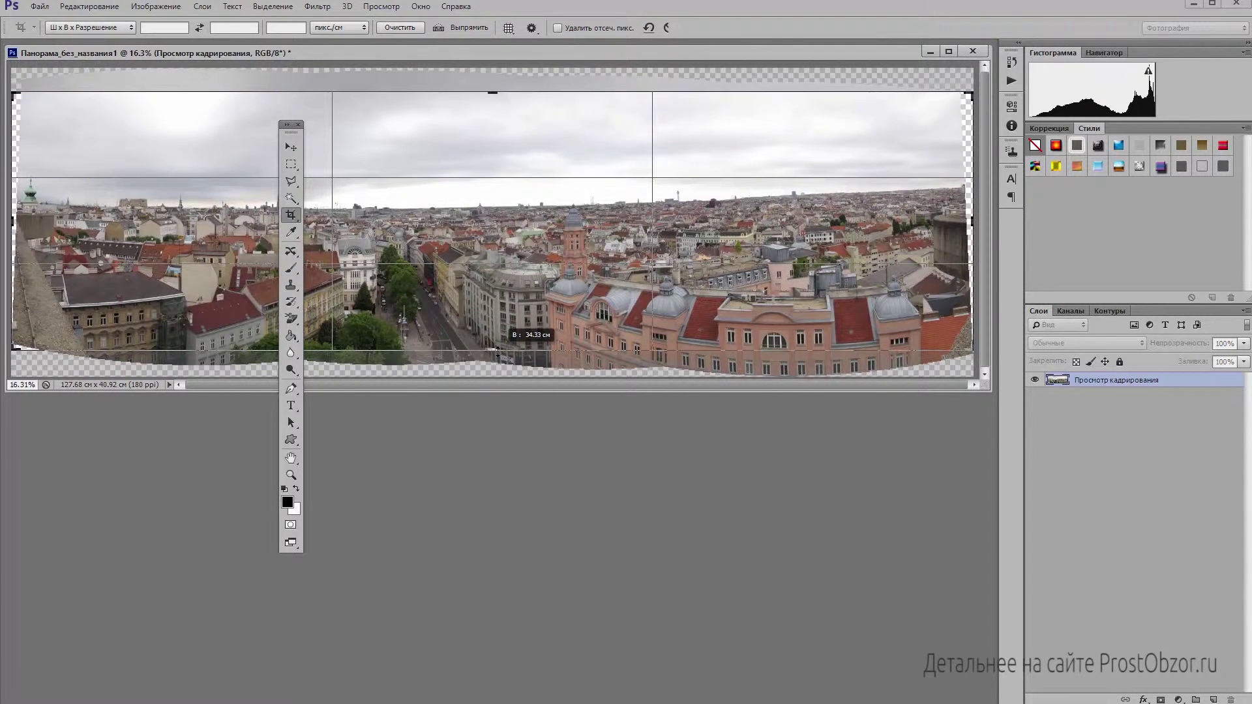
{"action": "left_click_drag", "start_coordinate": [497, 351], "coordinate": [498, 349]}
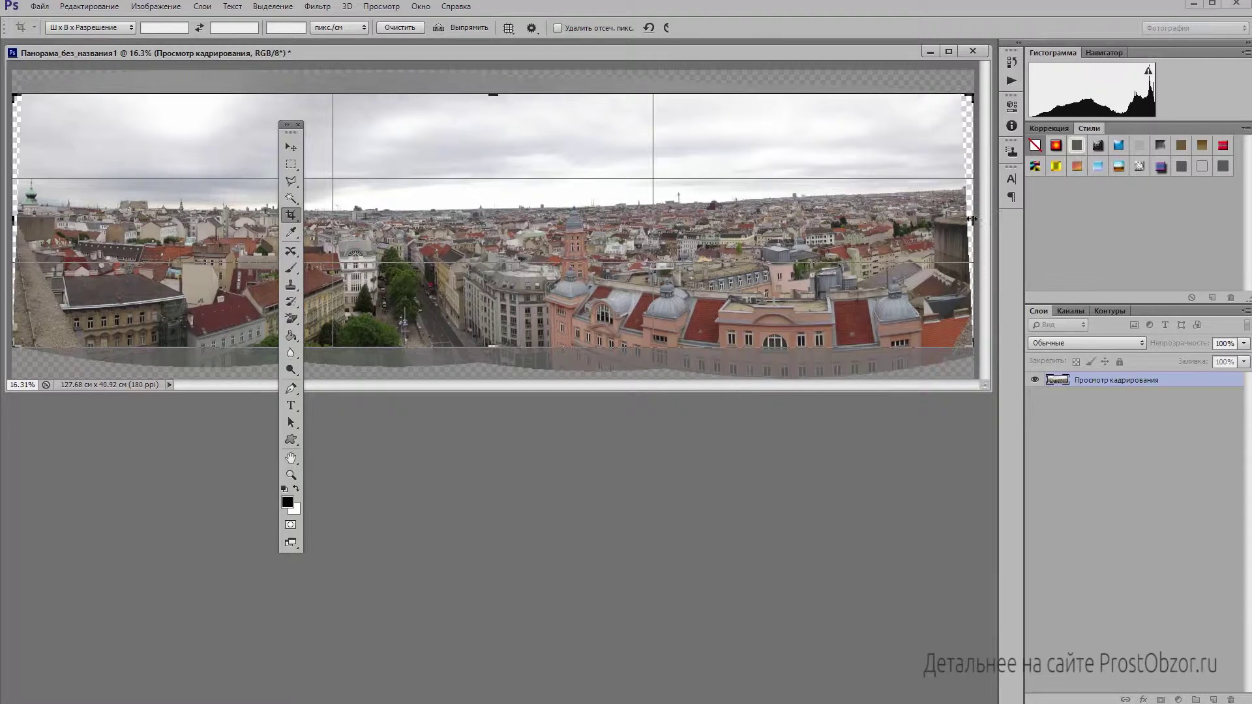
{"action": "left_click_drag", "start_coordinate": [971, 219], "coordinate": [965, 220]}
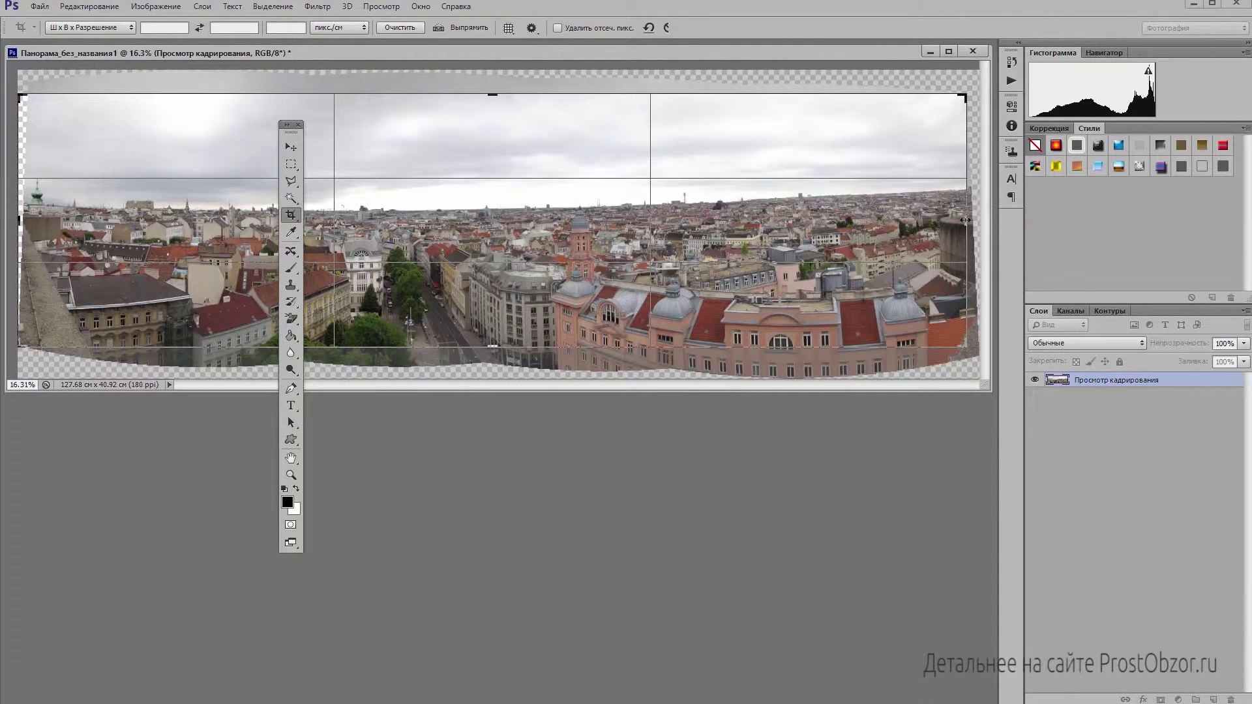
{"action": "left_click_drag", "start_coordinate": [19, 220], "coordinate": [24, 219]}
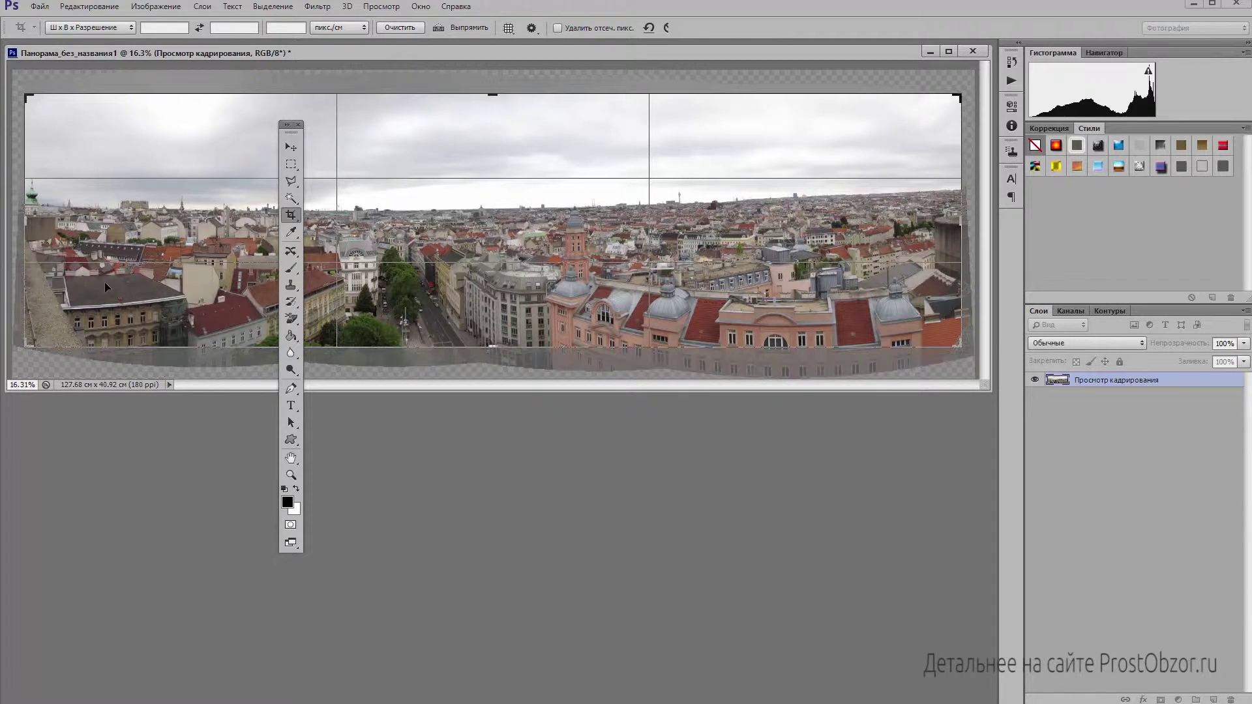
{"action": "key", "text": "Return"}
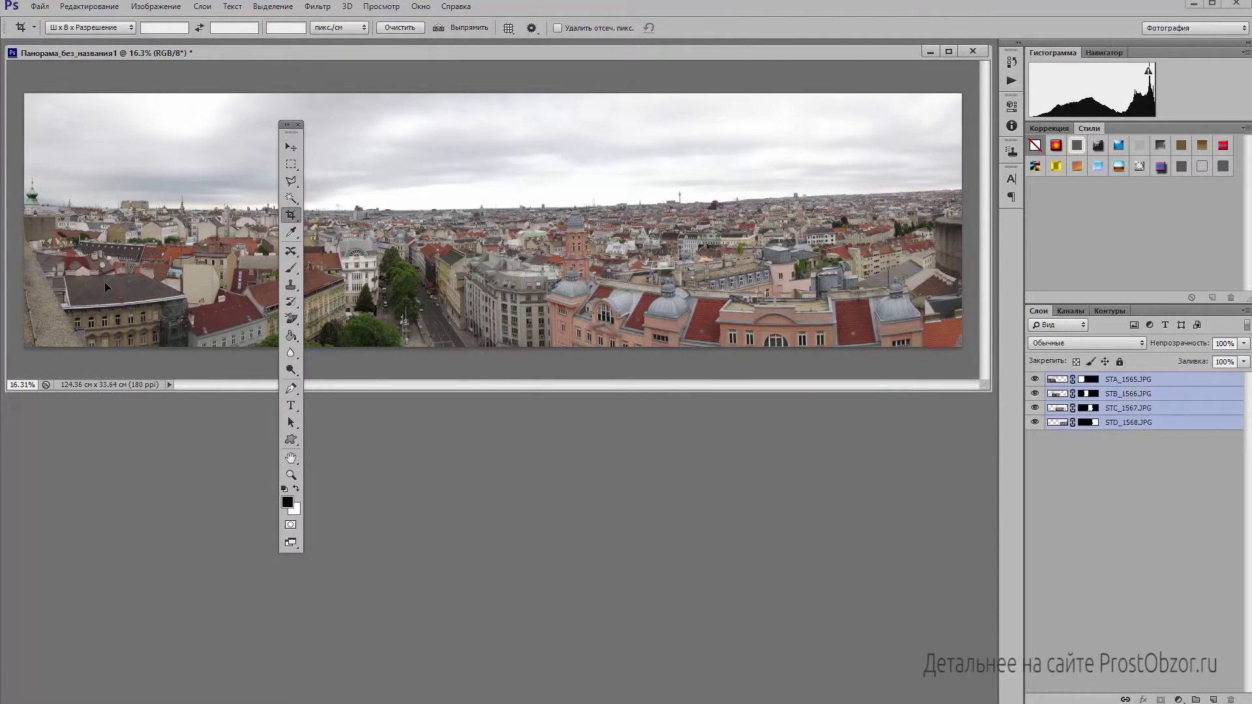
- Set up Save for Web as JPEG quality 60 at 8192×2216 and inspect the zoomed preview
{"action": "left_click", "coordinate": [41, 7]}
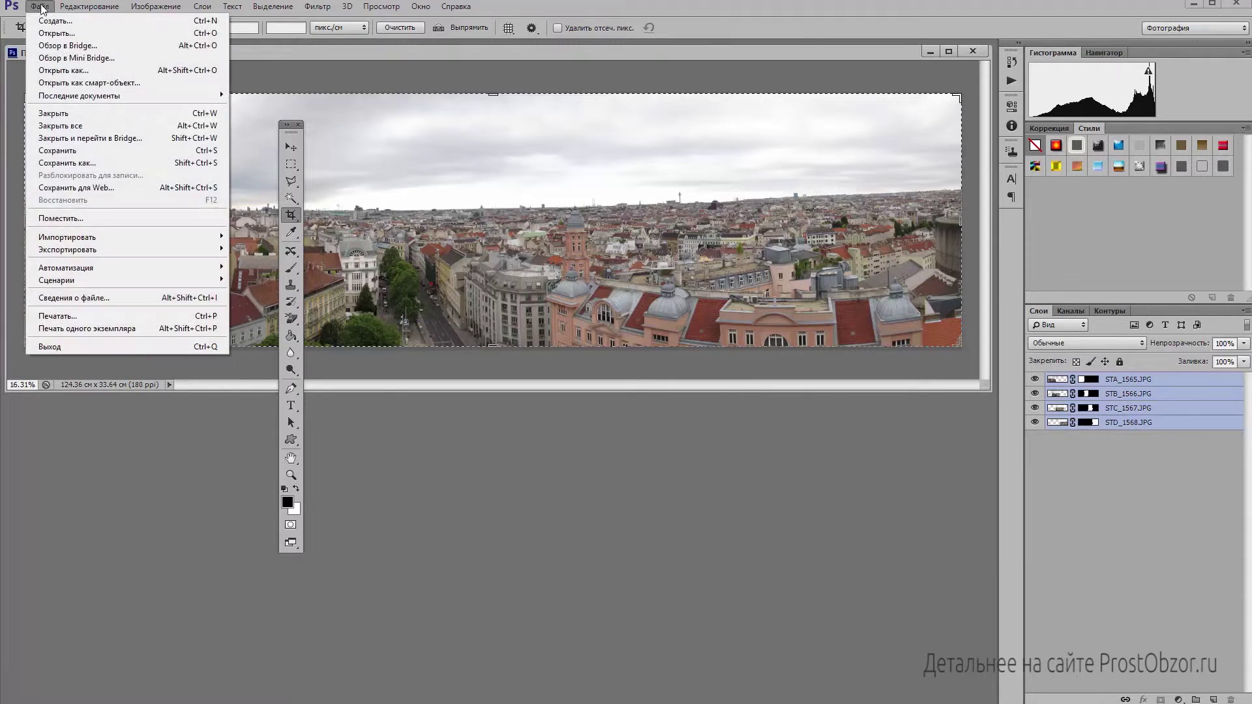
{"action": "left_click", "coordinate": [98, 175]}
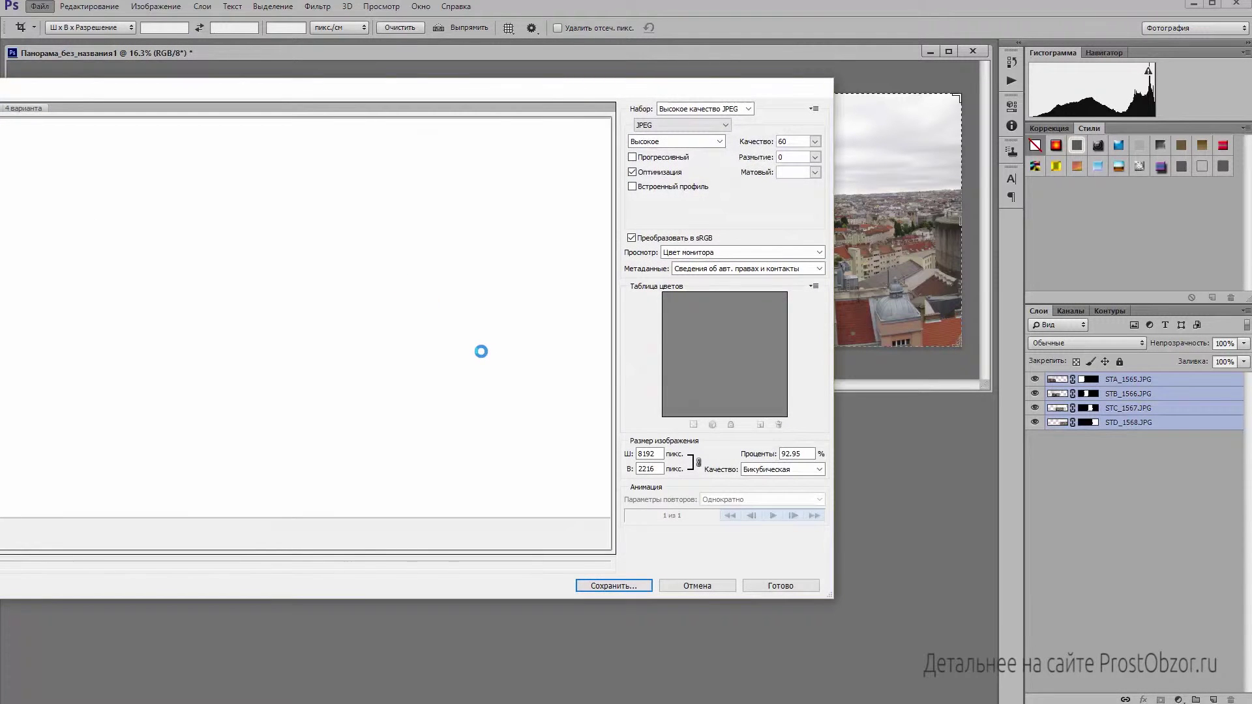
{"action": "left_click", "coordinate": [13, 565]}
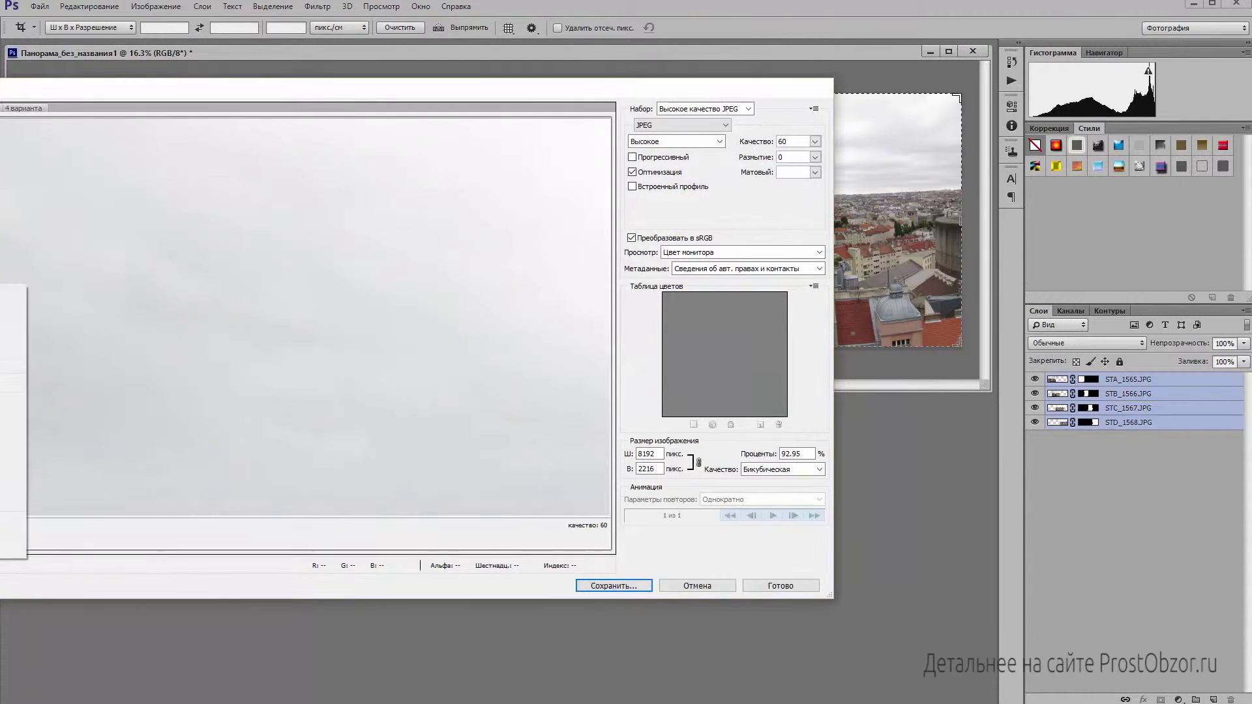
{"action": "left_click", "coordinate": [14, 350]}
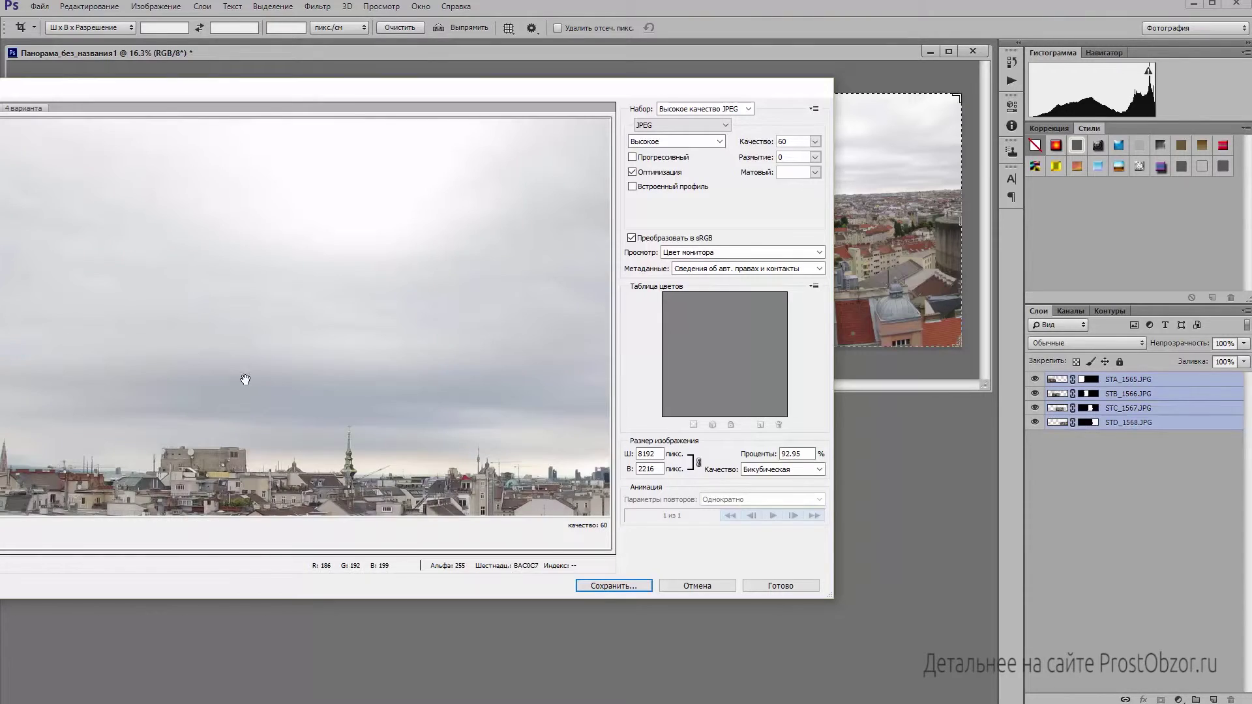
{"action": "left_click_drag", "start_coordinate": [381, 448], "coordinate": [319, 341]}
{"action": "mouse_move", "coordinate": [480, 396]}
{"action": "left_mouse_down"}
{"action": "mouse_move", "coordinate": [416, 360]}
{"action": "mouse_move", "coordinate": [241, 366]}
{"action": "mouse_move", "coordinate": [293, 391]}
{"action": "left_mouse_up"}
- Save the optimized JPEG under the name Vienna-panorama-1
{"action": "left_click", "coordinate": [615, 586]}
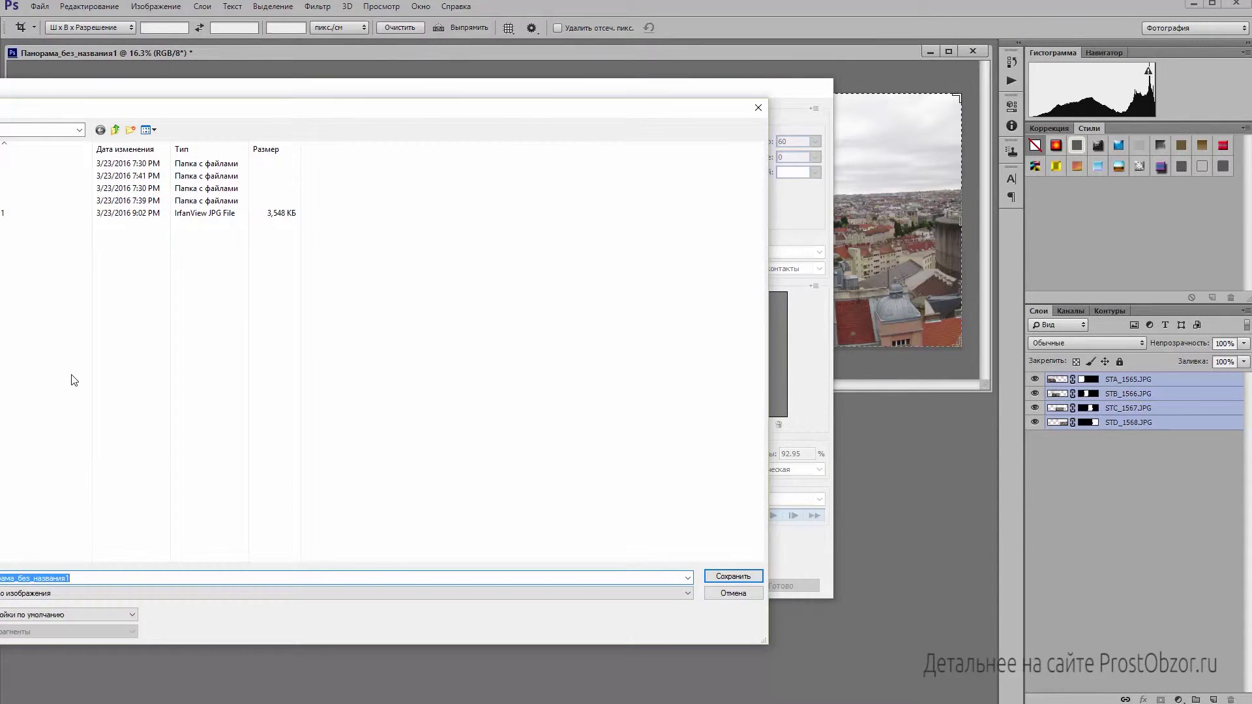
{"action": "type", "text": "п"}
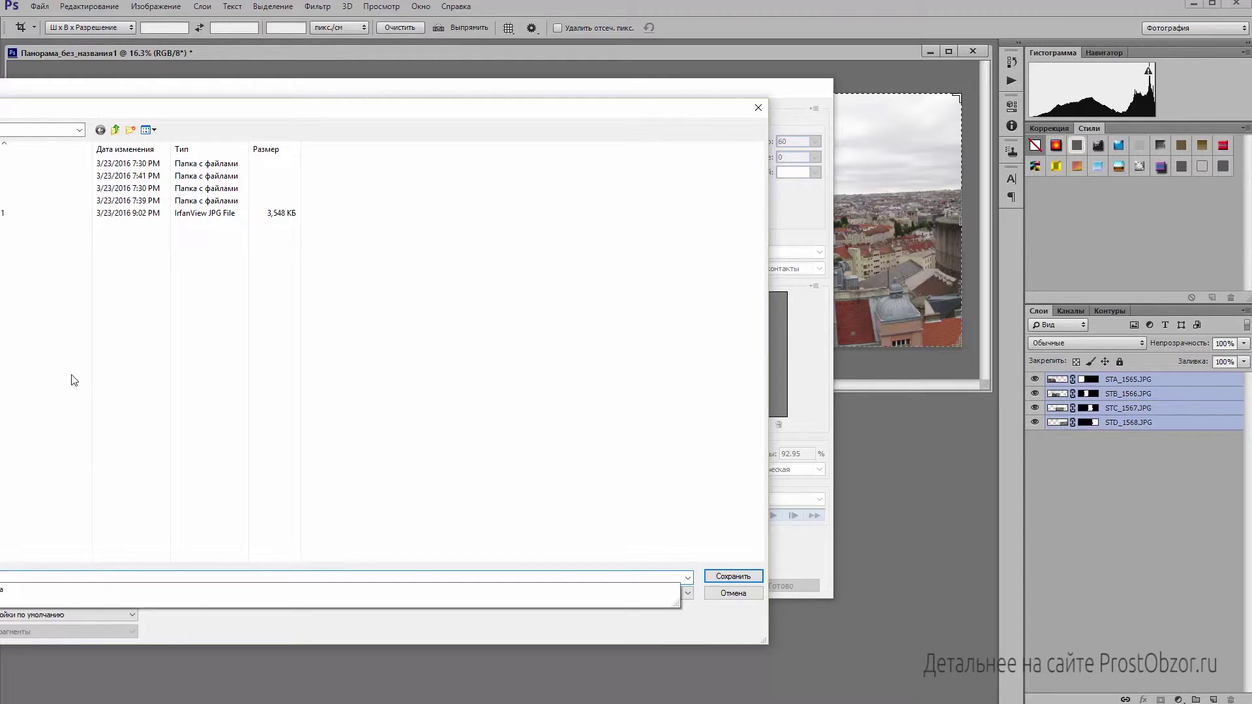
{"action": "key", "text": "Escape"}
{"action": "type", "text": "-panora"}
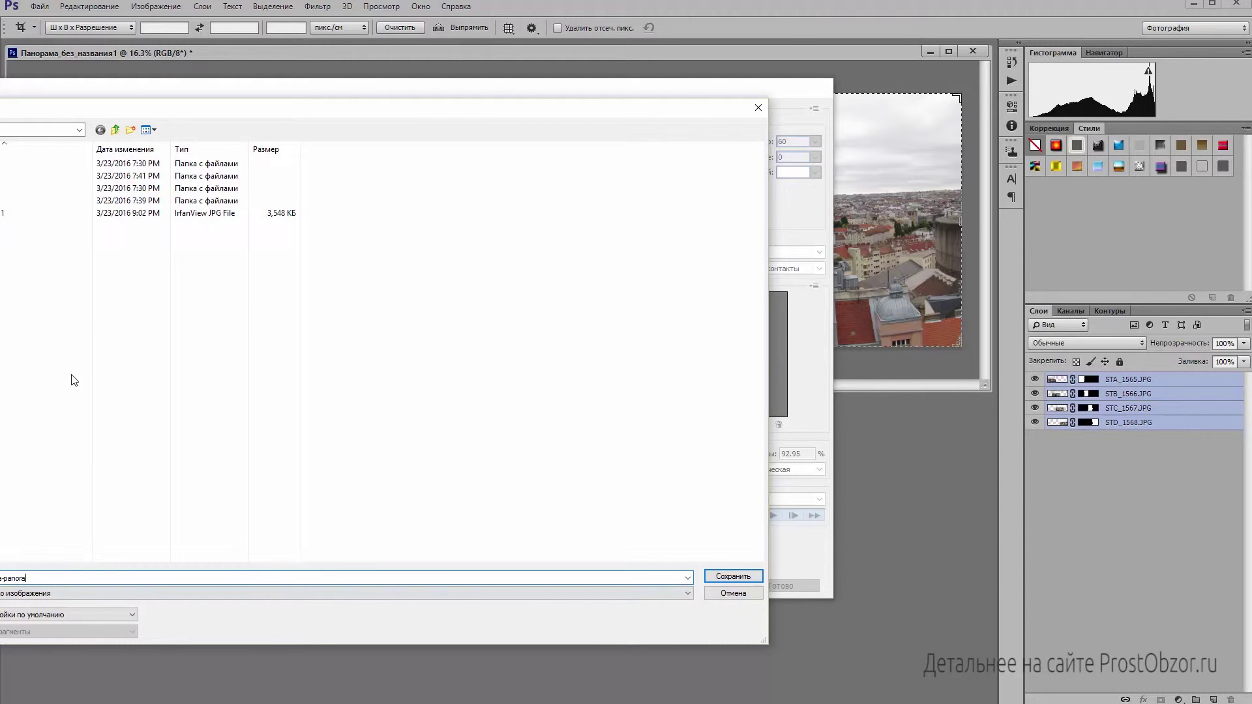
{"action": "type", "text": "ma-1"}
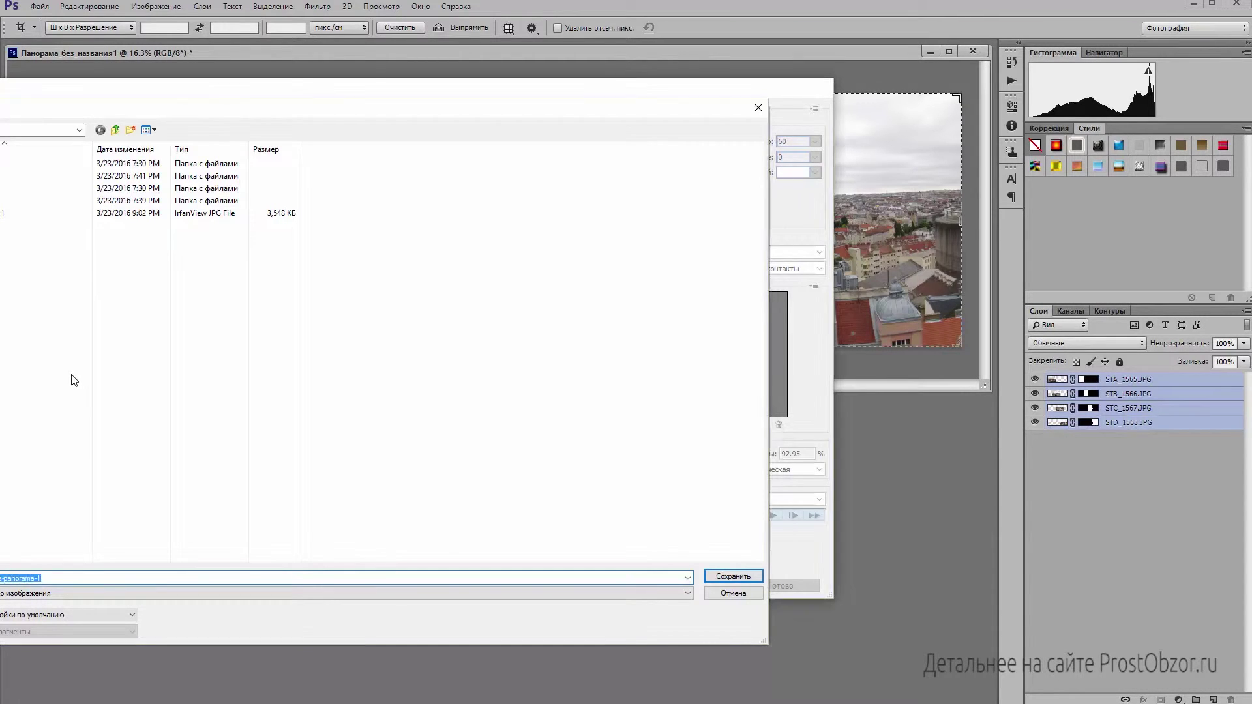
{"action": "key", "text": "Return"}
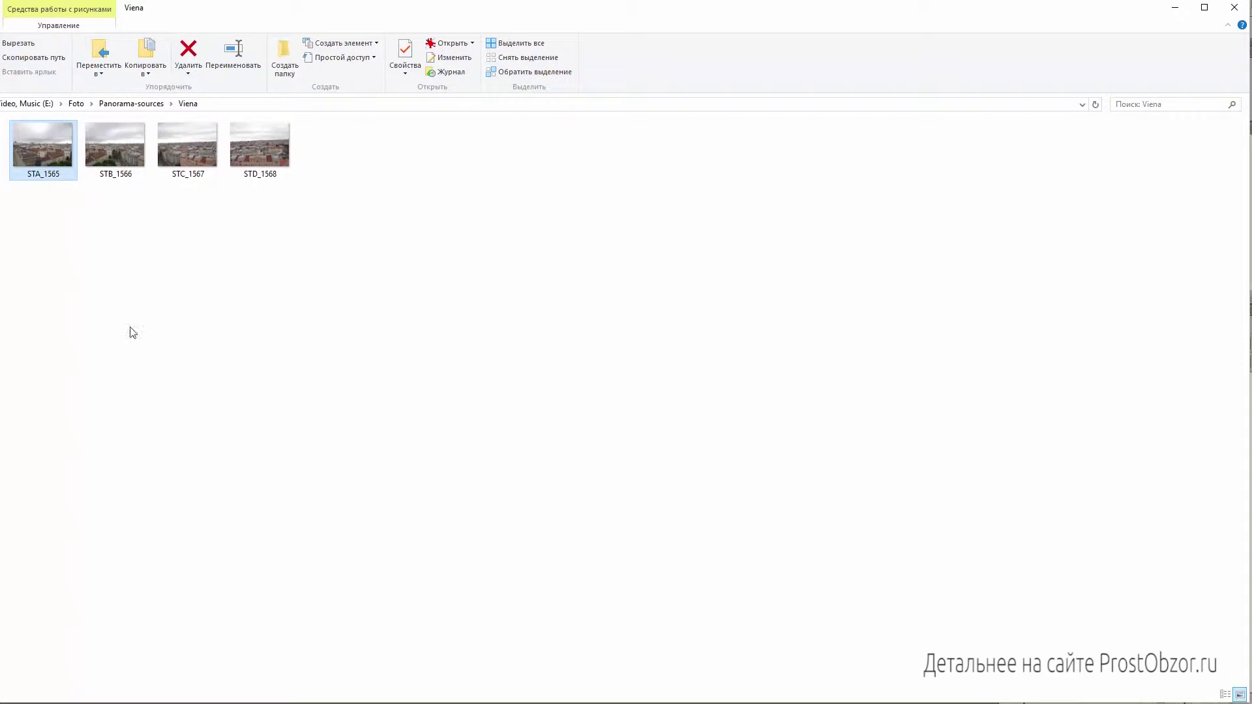
- Go up to Panorama-sources and open Vienna-panorama-1.jpg in IrfanView
{"action": "key", "text": "alt+Up"}
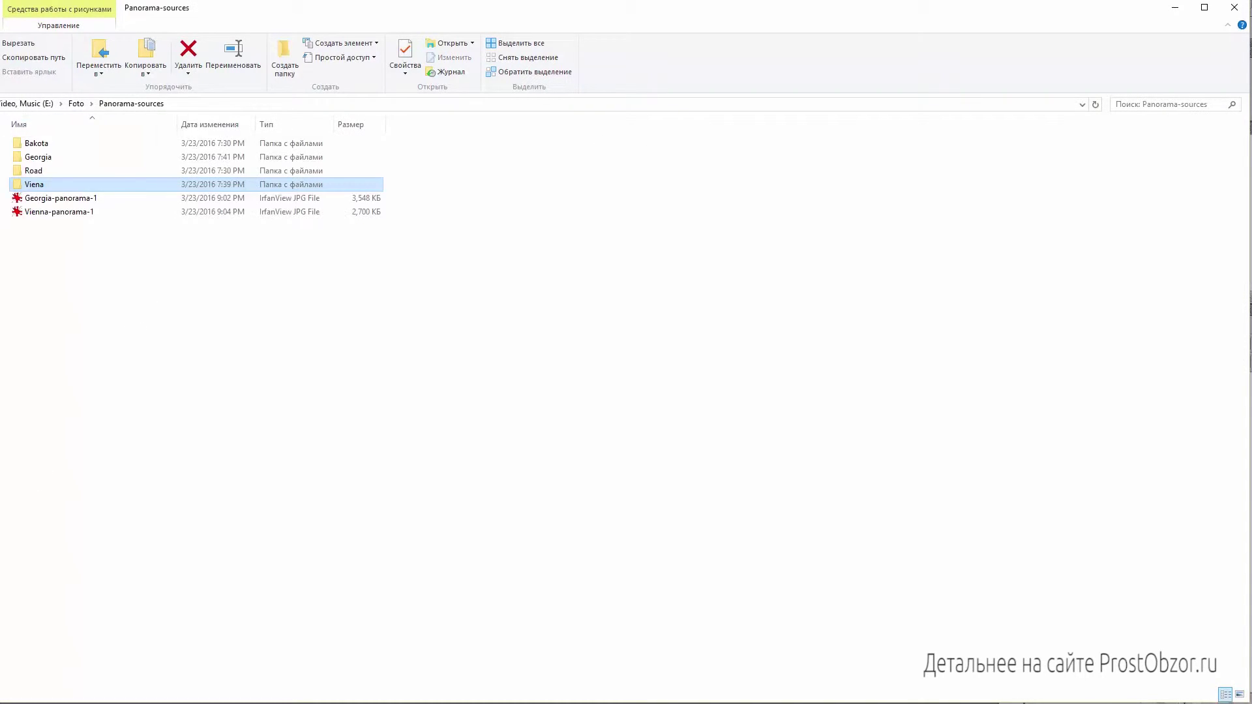
{"action": "double_click", "coordinate": [60, 292]}
{"action": "left_click_drag", "start_coordinate": [731, 588], "coordinate": [1069, 577]}
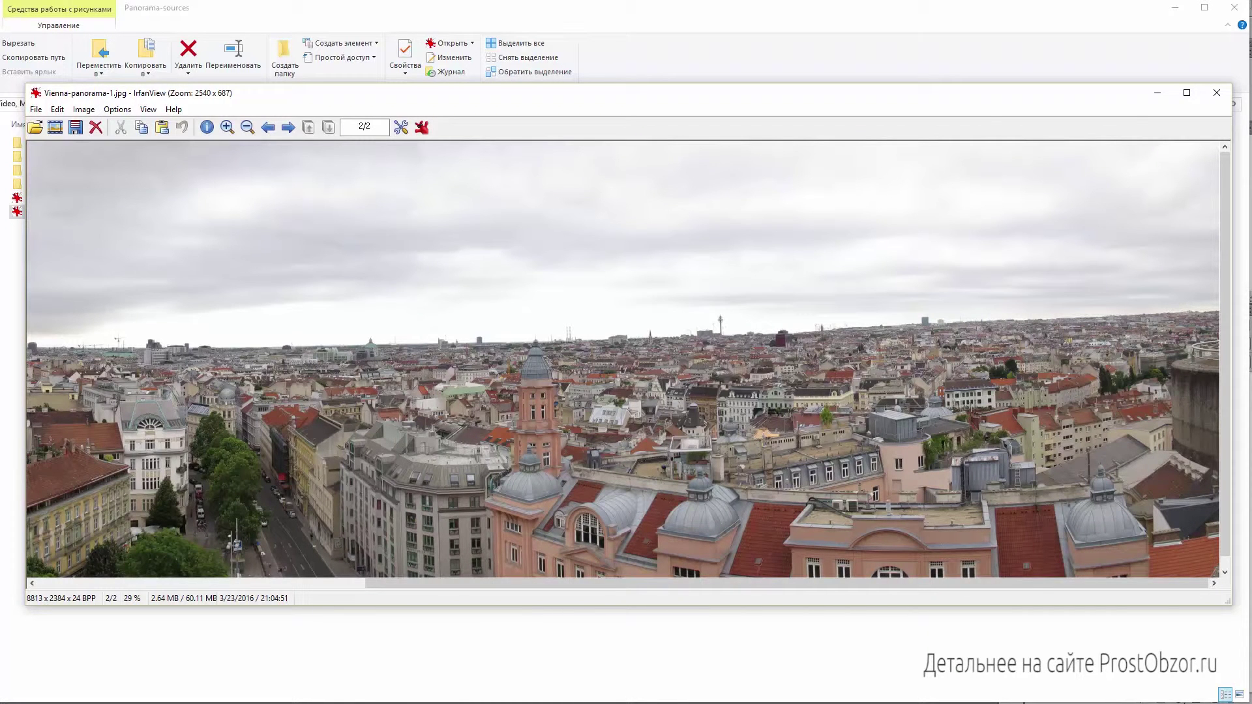
{"action": "left_click", "coordinate": [221, 127]}
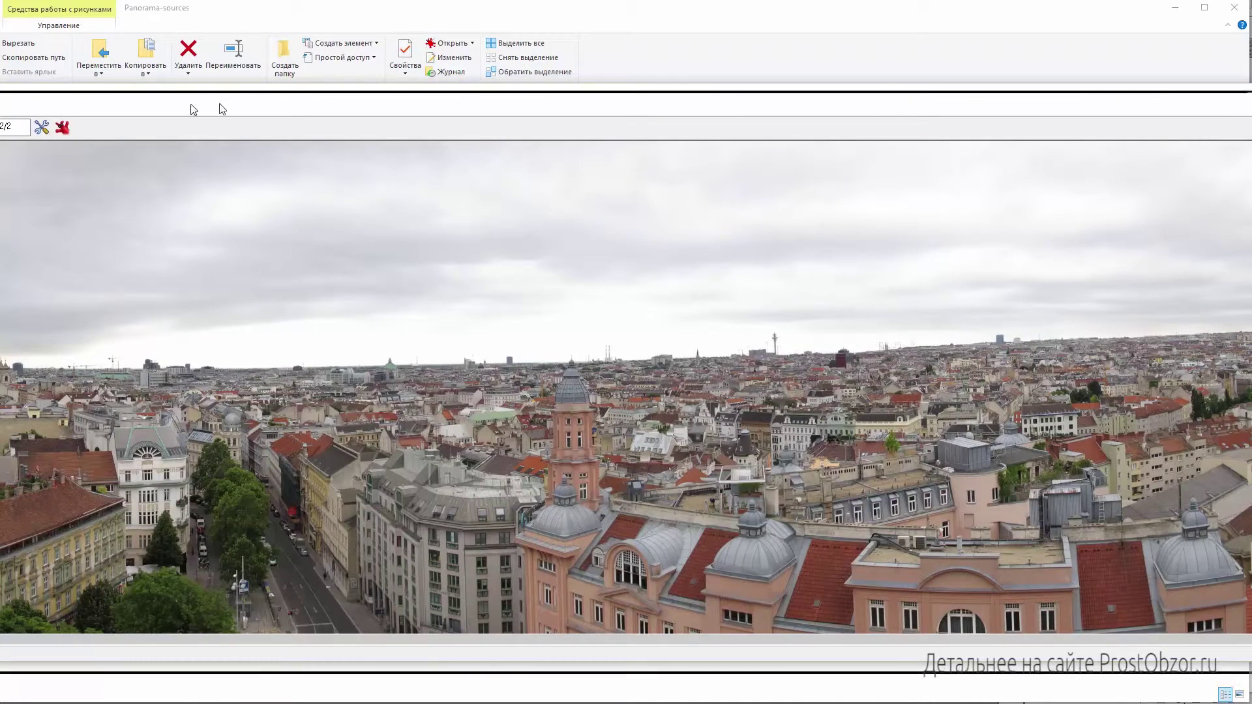
{"action": "key", "text": "i"}
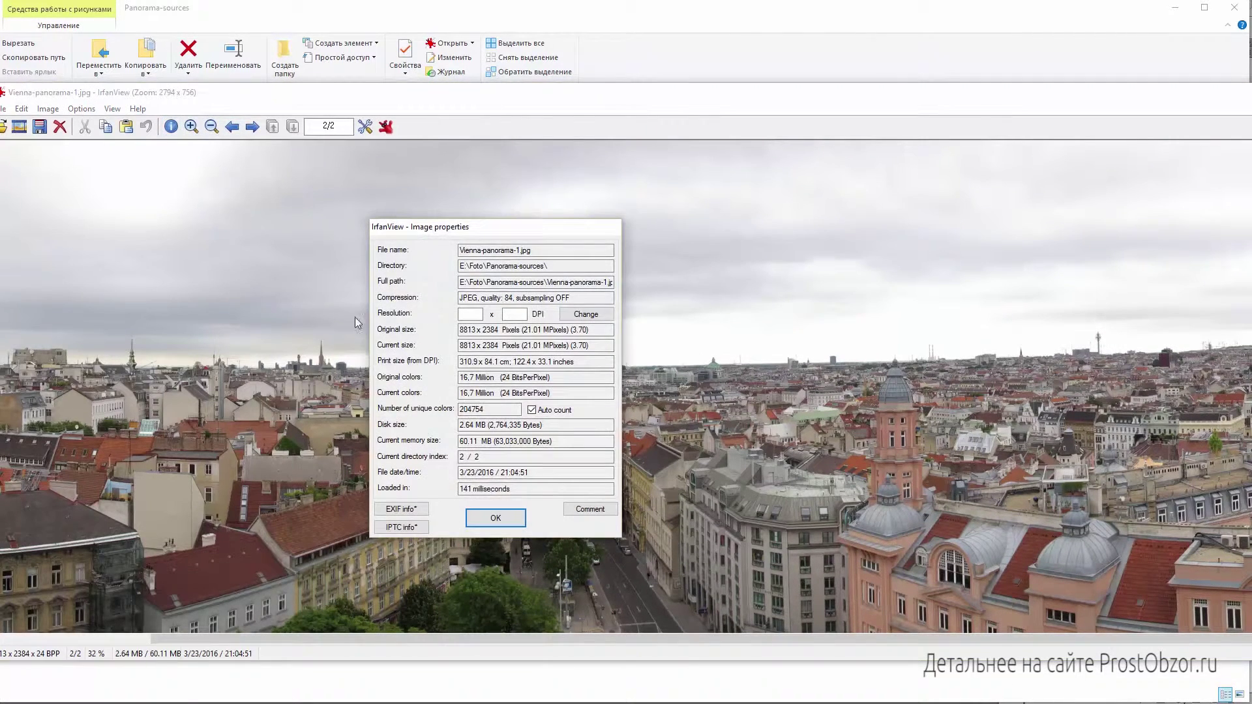
{"action": "double_click", "coordinate": [489, 345]}
{"action": "left_click_drag", "start_coordinate": [471, 343], "coordinate": [457, 343]}
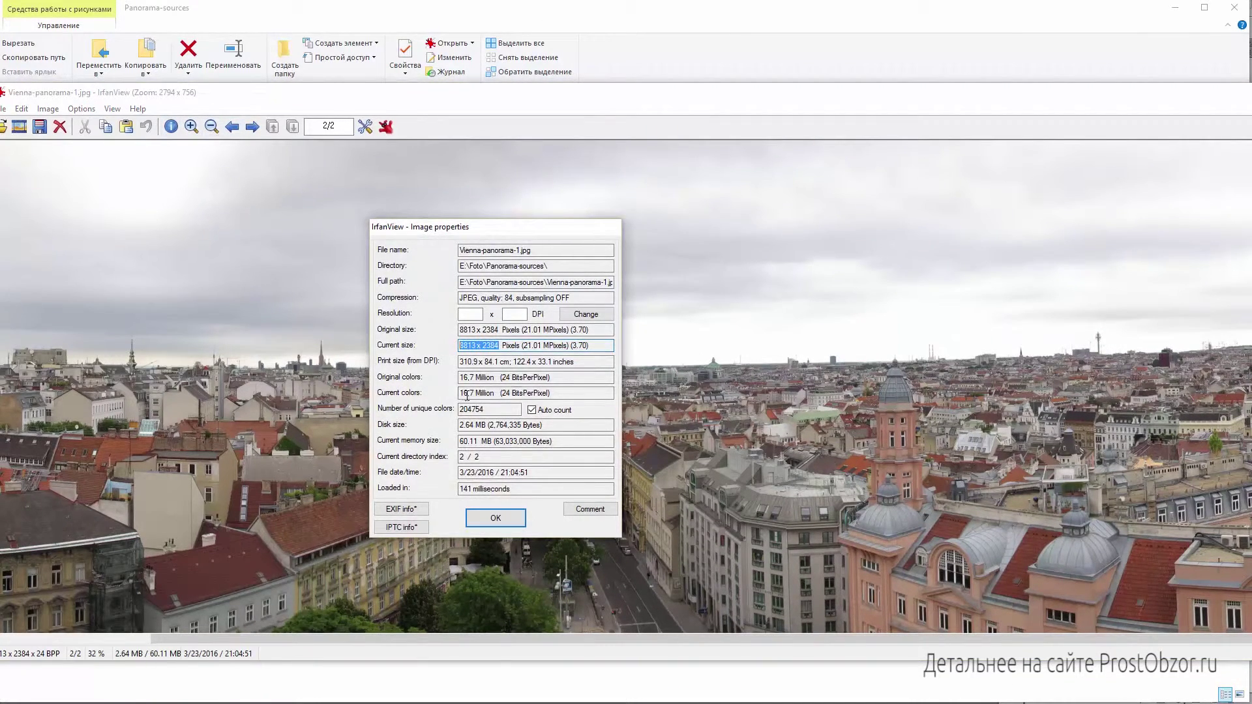
{"action": "left_click", "coordinate": [496, 518]}
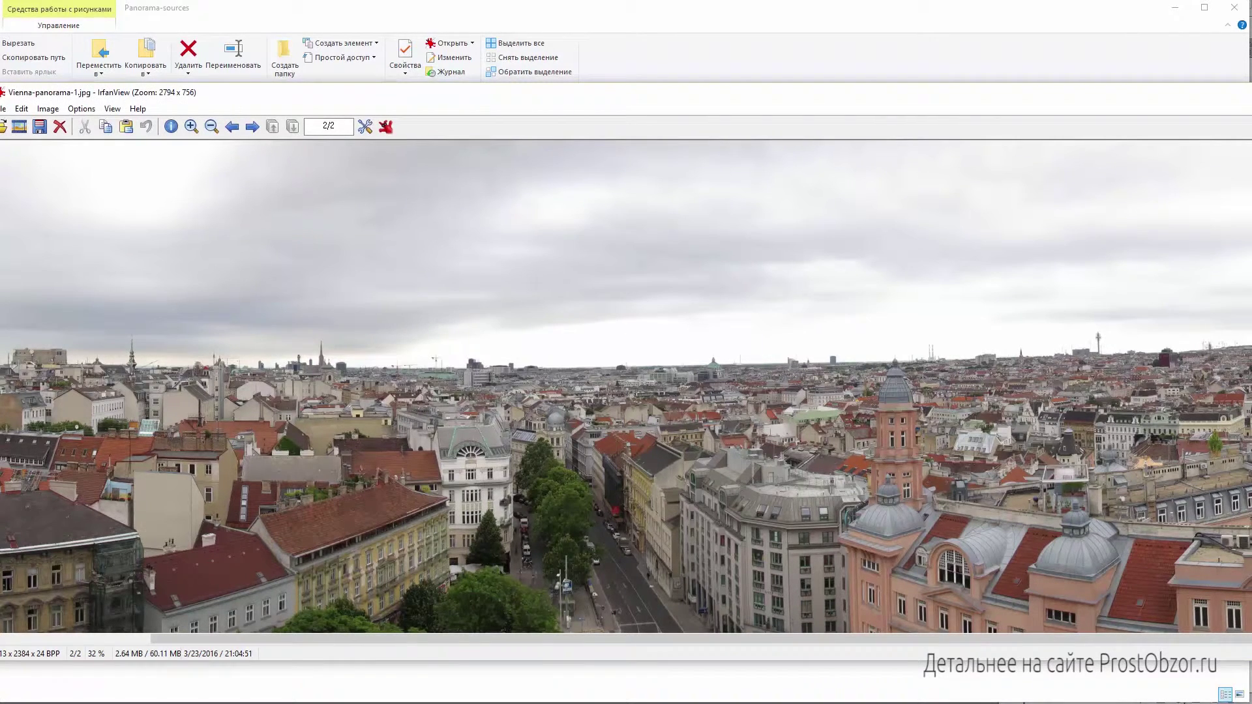